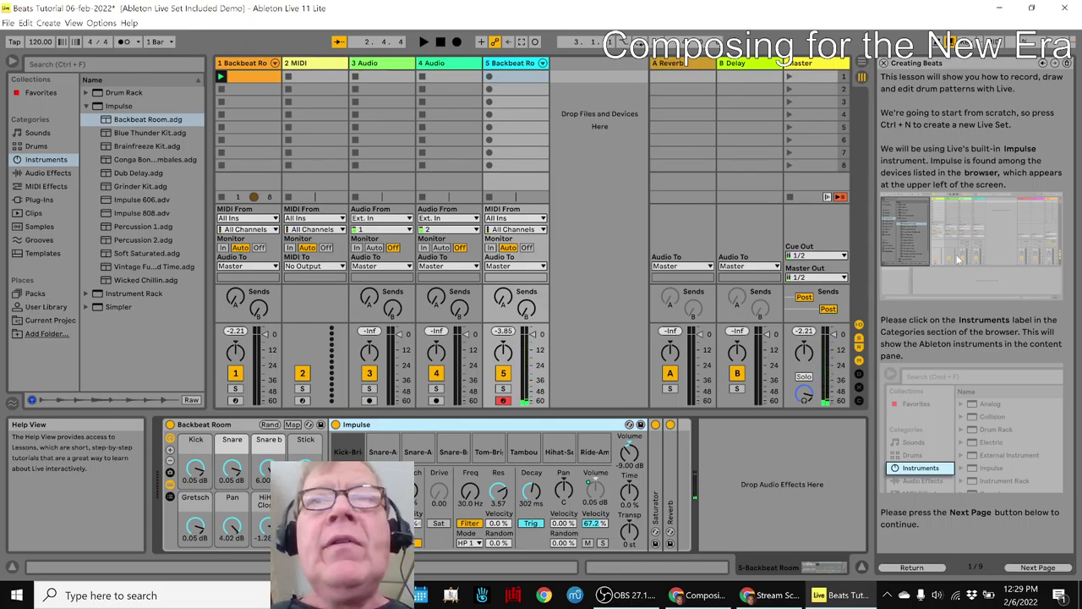
Open the drum clip in the first slot of track 1 Backbeat Room in the note editor and play it.
left_click(241, 72)
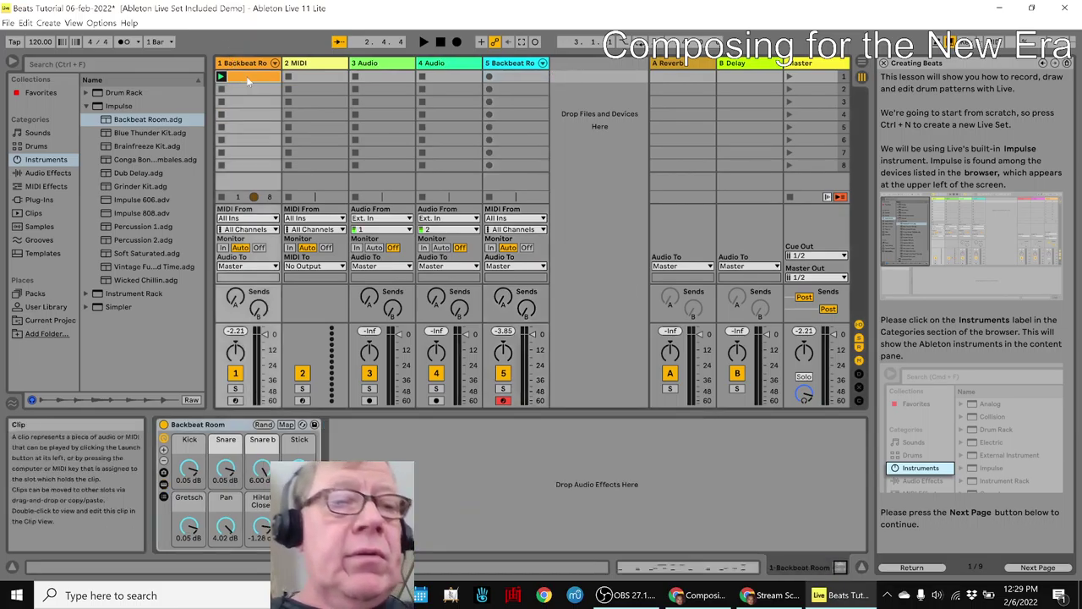
double_click(246, 76)
key("space")
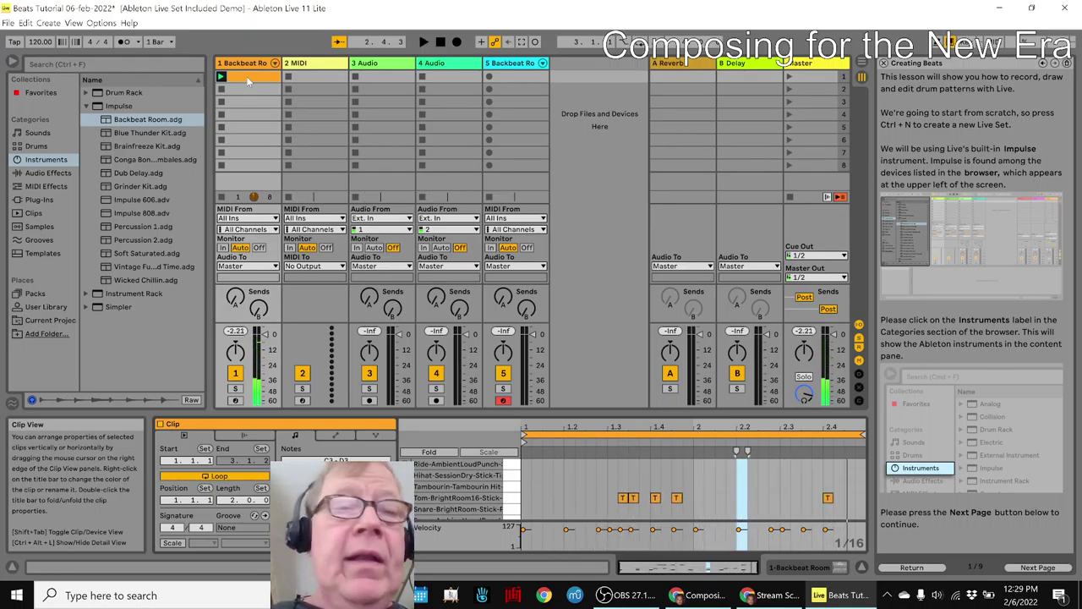
Switch to the Google Sheets episode notes and bring the full Reflection text in column H into view.
key("alt+Tab")
key("alt+Tab")
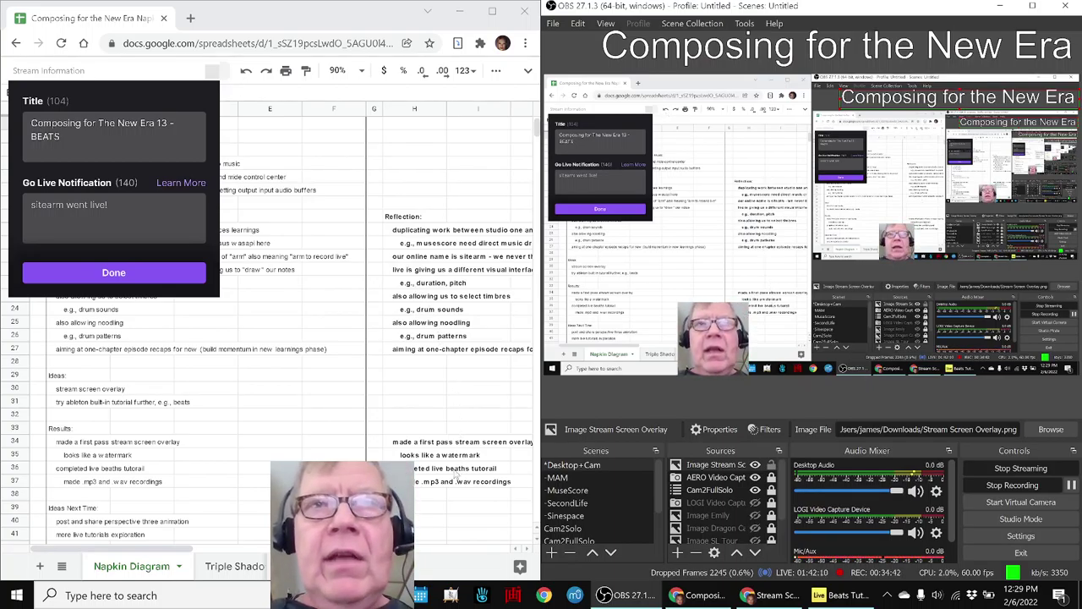
key("alt+Tab")
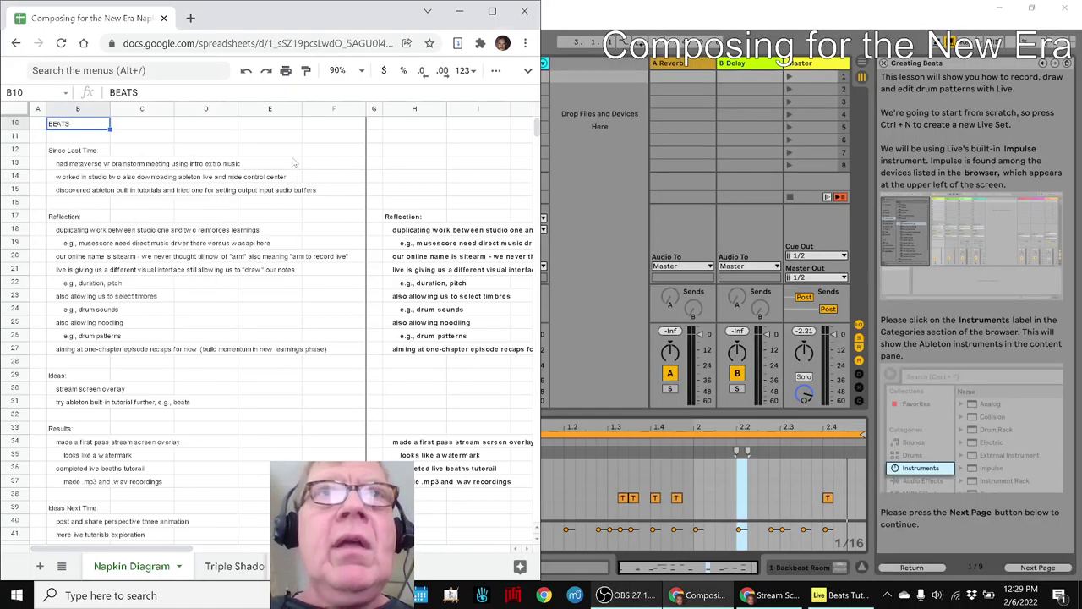
left_click(404, 237)
key("Right")
key("Right")
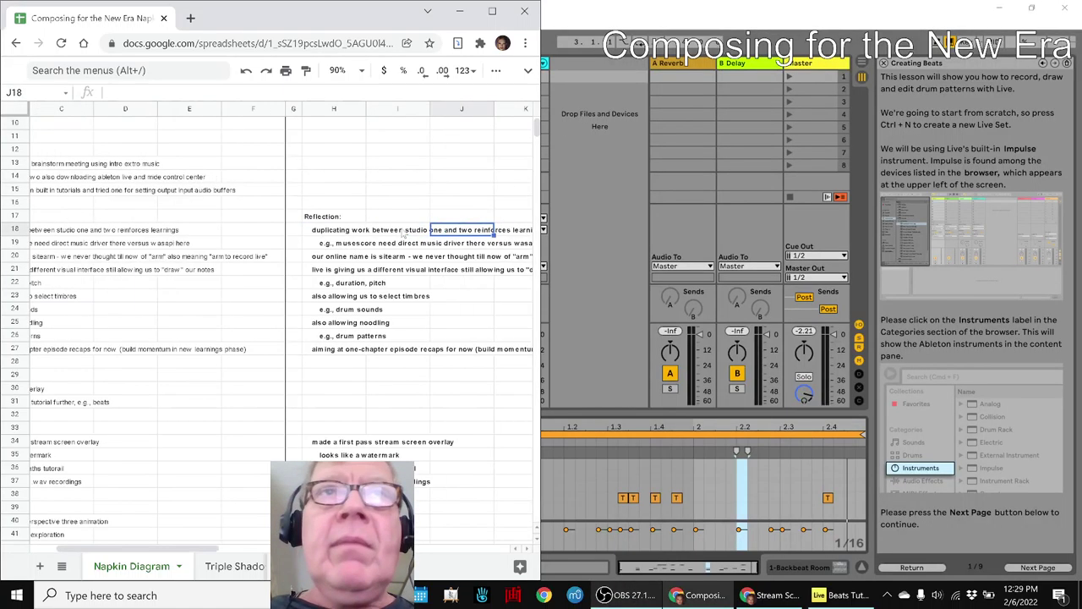
key("Right")
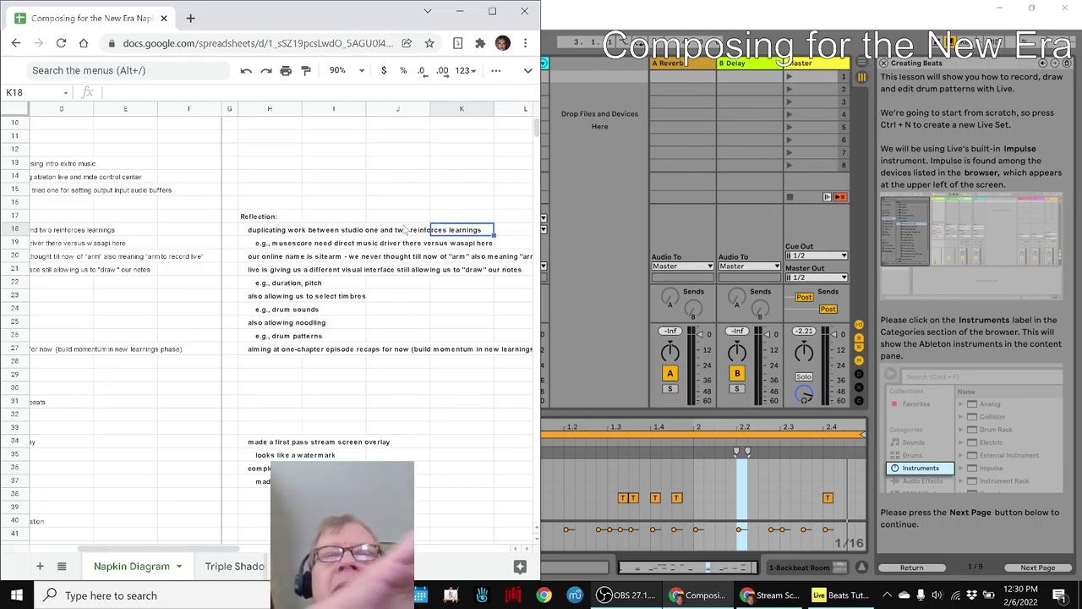
Read through the Reflection notes in column H, line by line from row 18 to row 27.
left_click(243, 233)
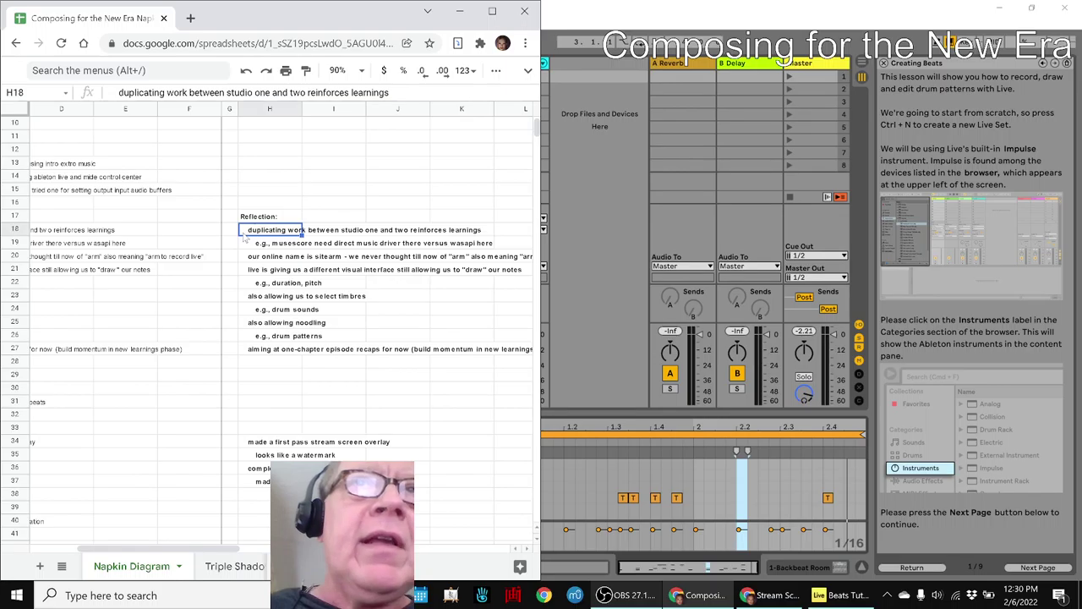
left_click(244, 239)
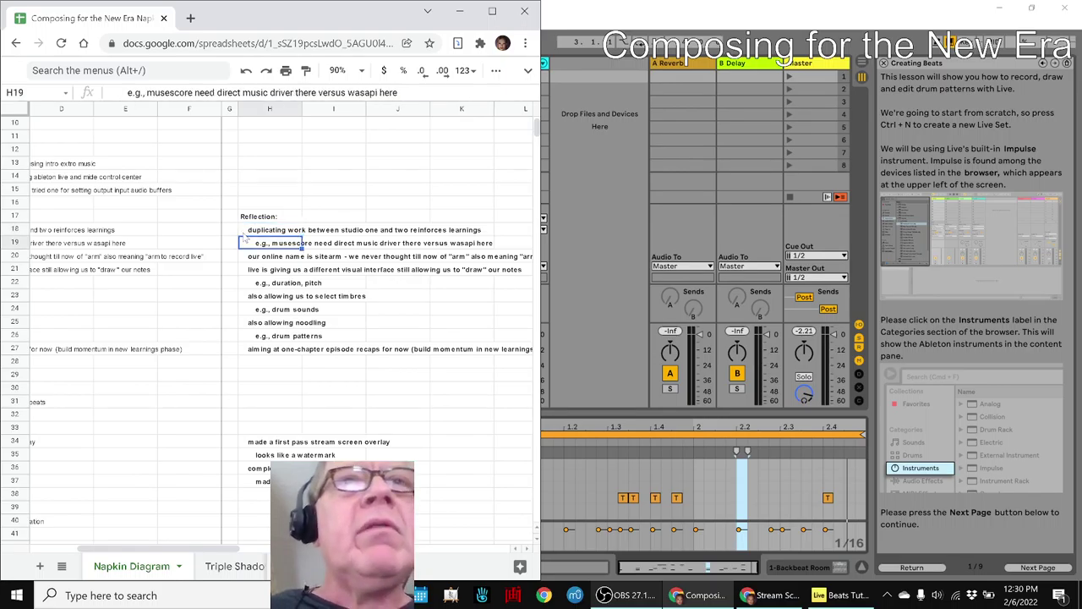
key("Up")
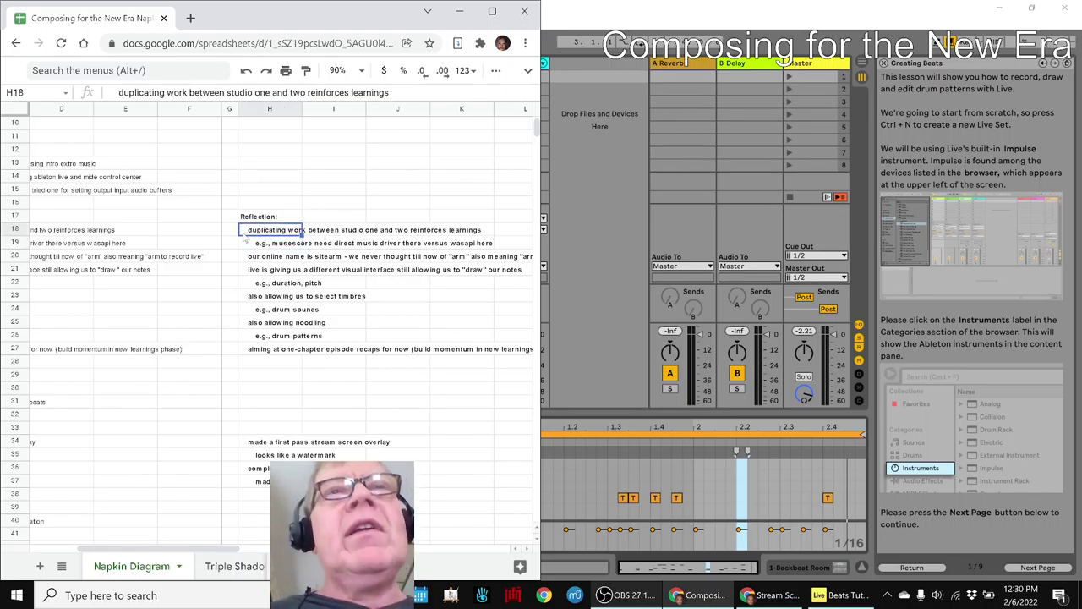
key("Down")
key("Right")
key("Left")
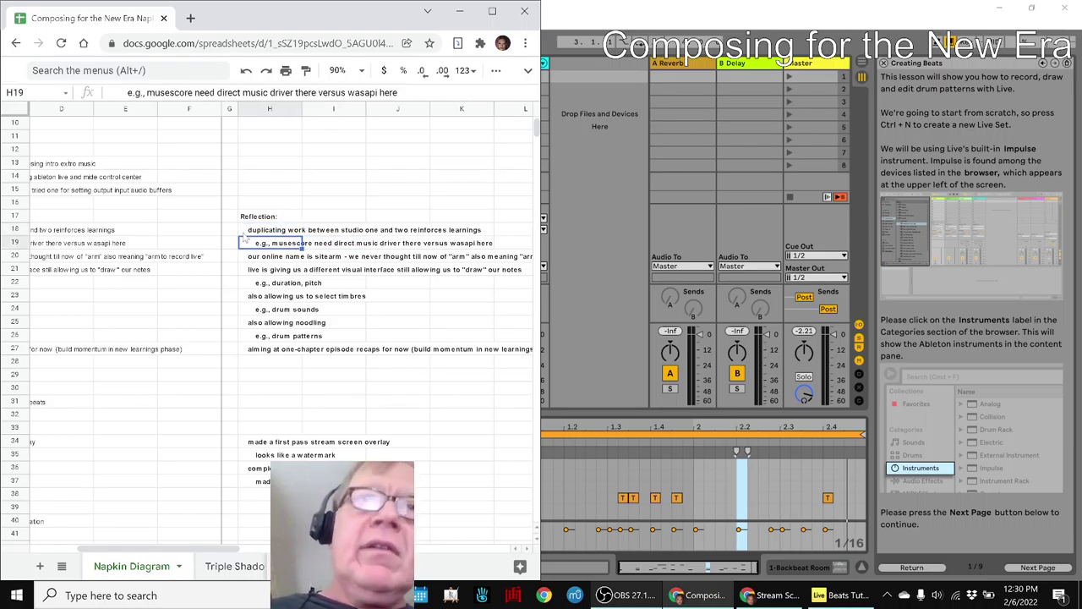
key("Down")
key("Down")
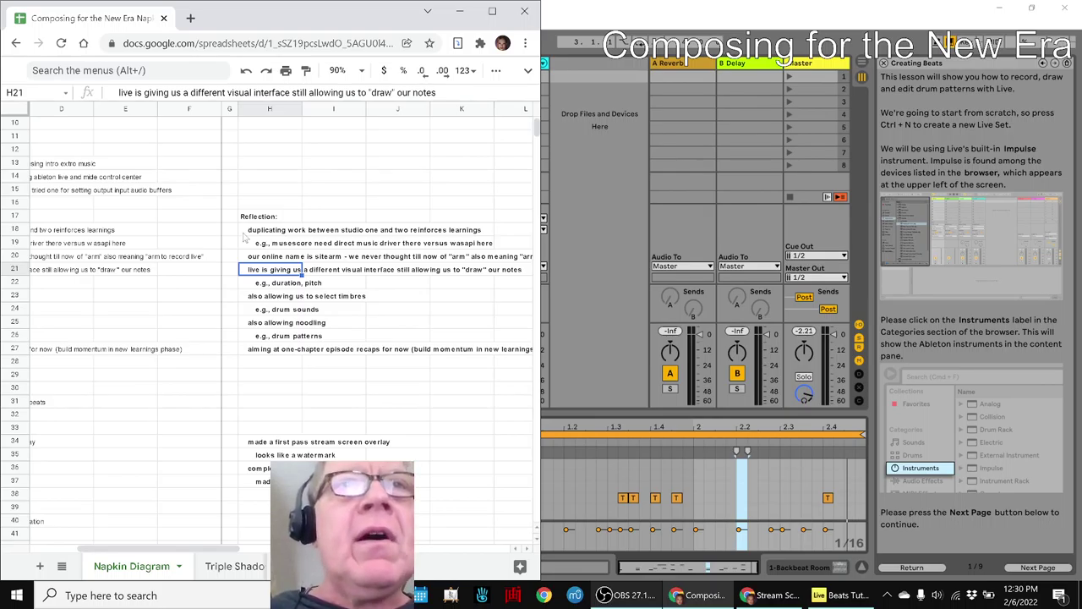
key("Down")
key("Down")
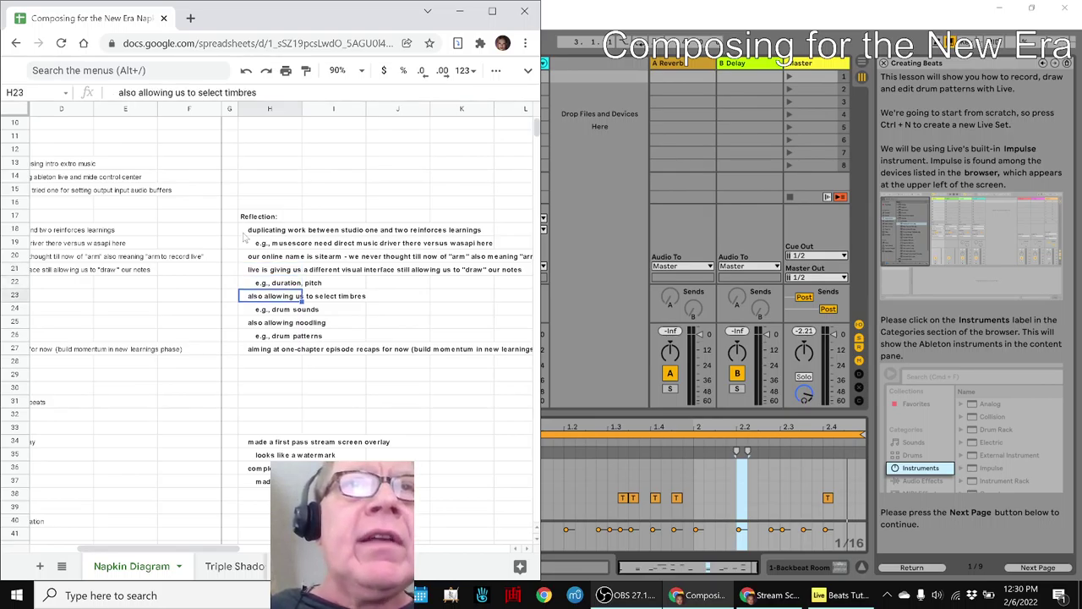
key("Down")
key("Down")
key("Down")
key("Down")
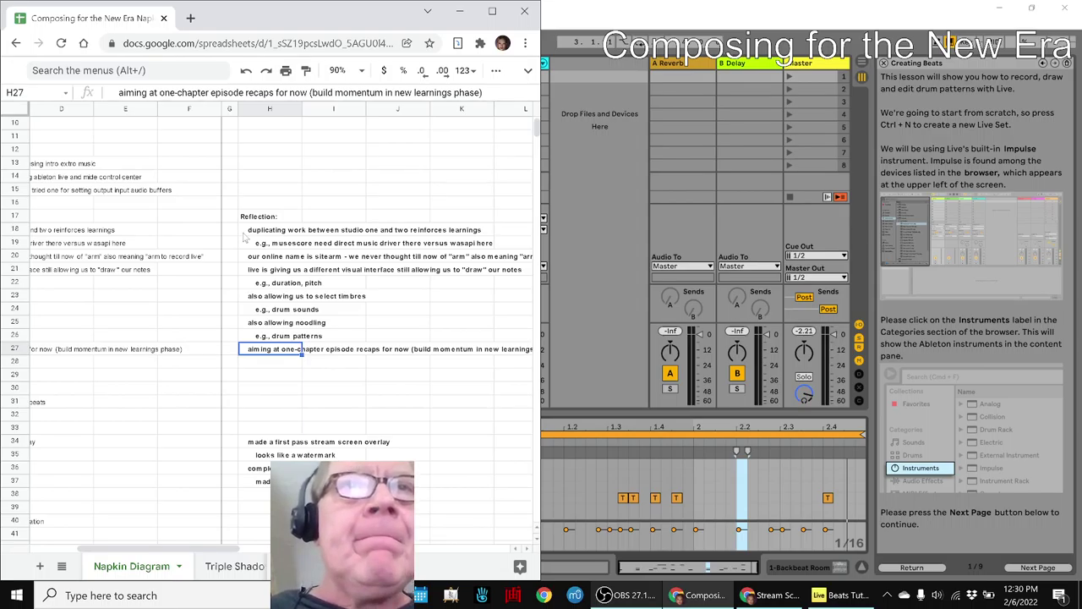
Switch back to Ableton Live, reopen the Creating Beats lesson and advance it to the Playing Impulse page.
left_click(656, 7)
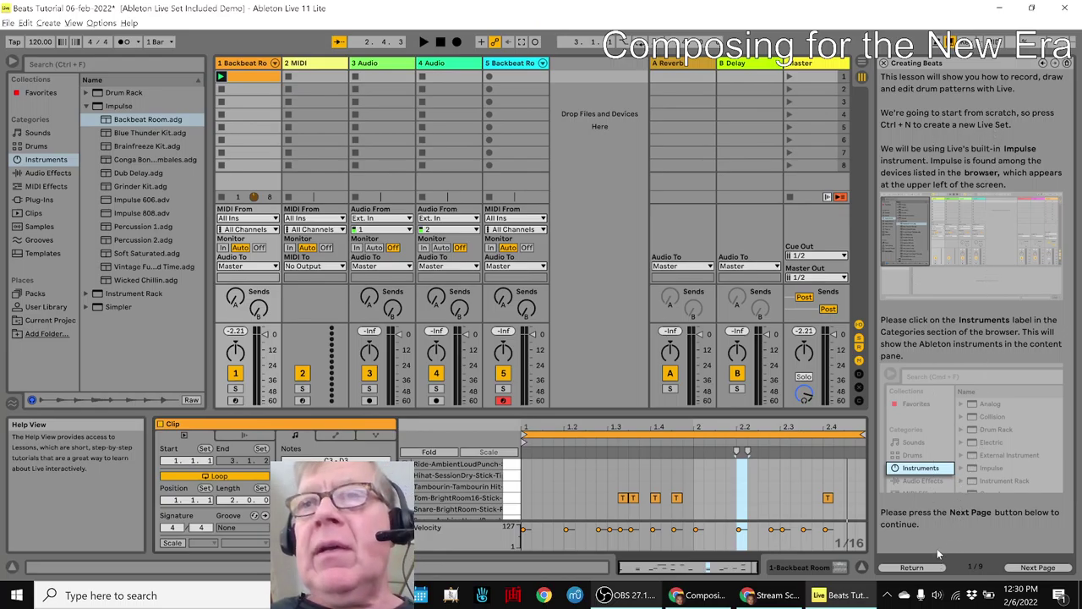
left_click(913, 567)
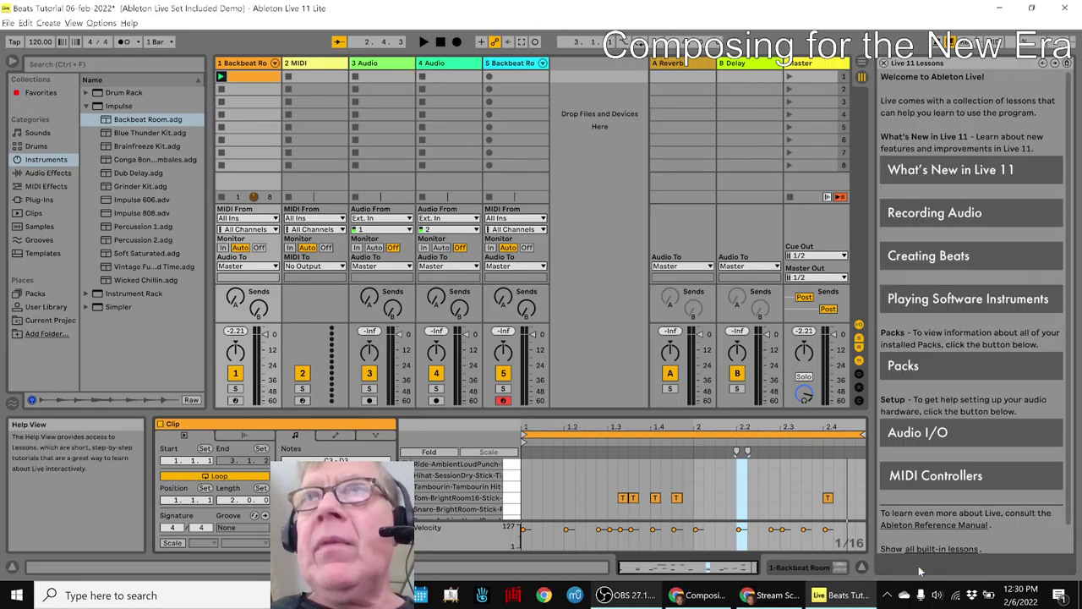
left_click(945, 257)
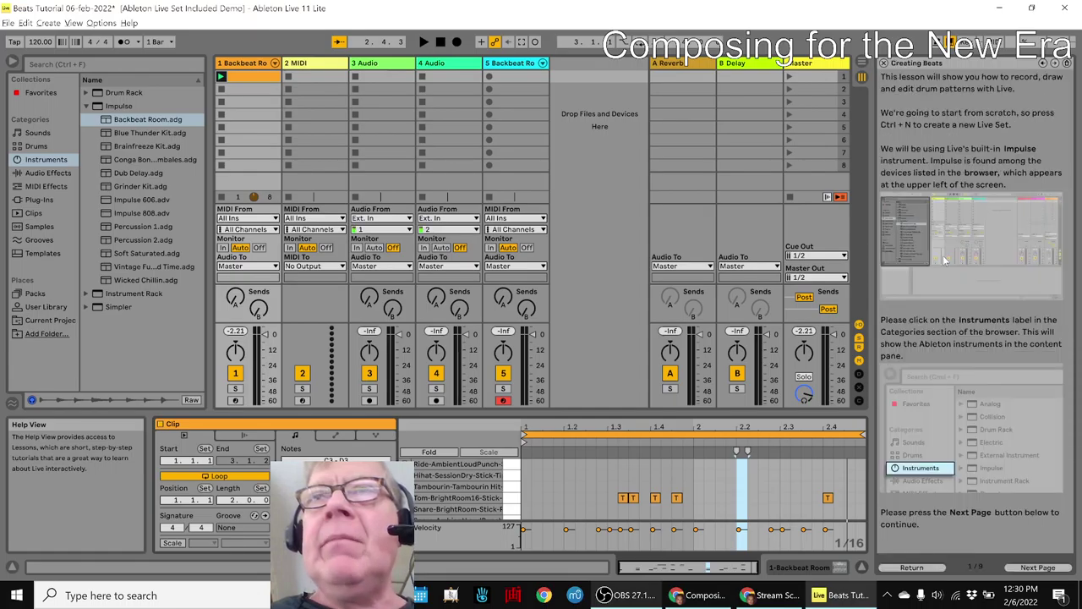
double_click(1018, 569)
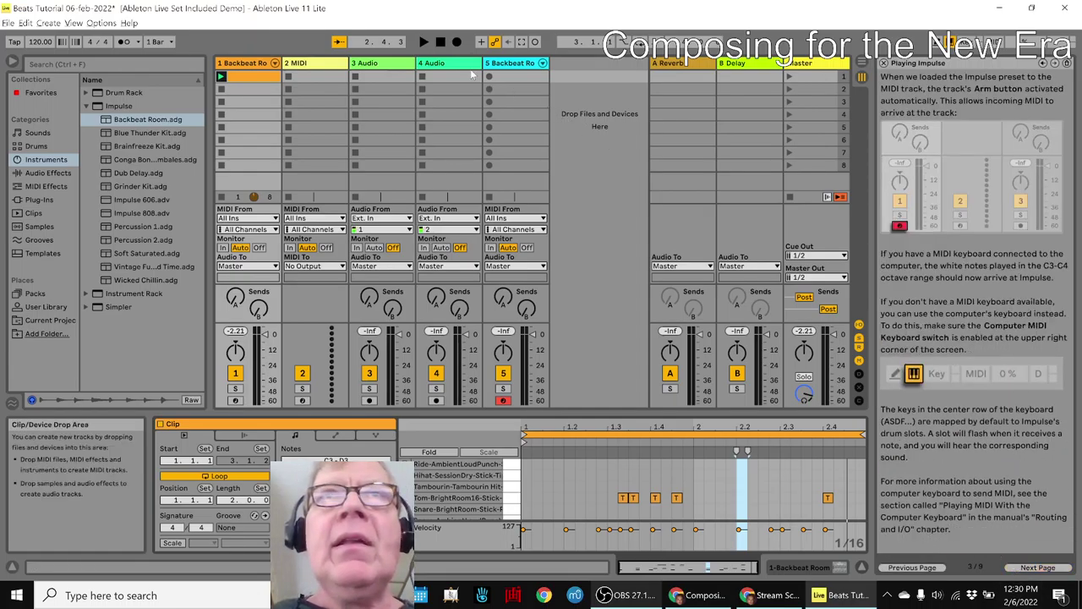
Show the devices of track 5 Backbeat Room and audition Impulse's drum sounds with the computer MIDI keyboard.
left_click(511, 71)
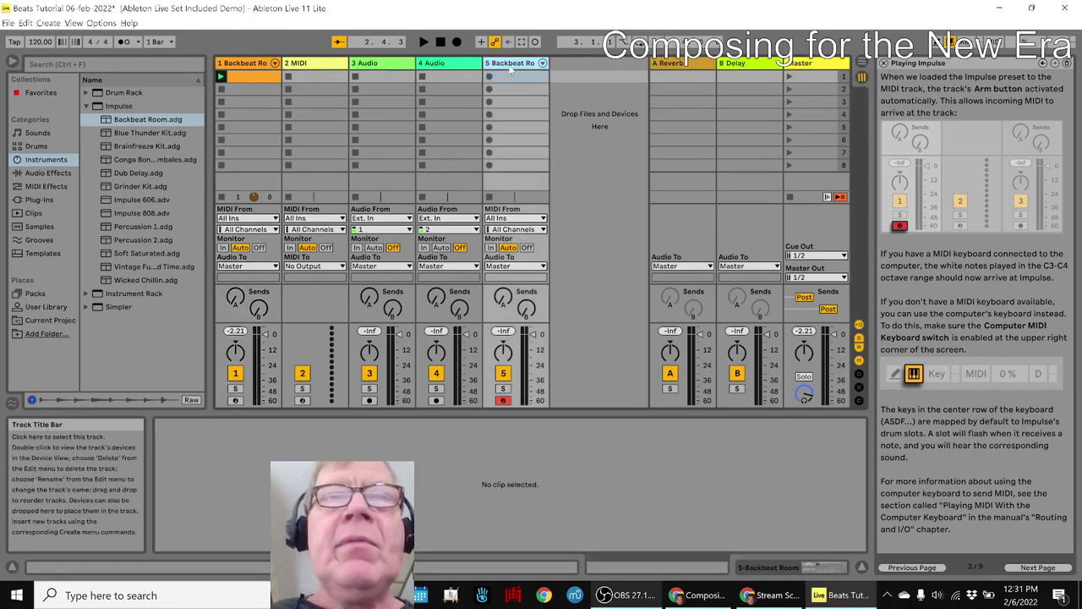
key("shift+Tab")
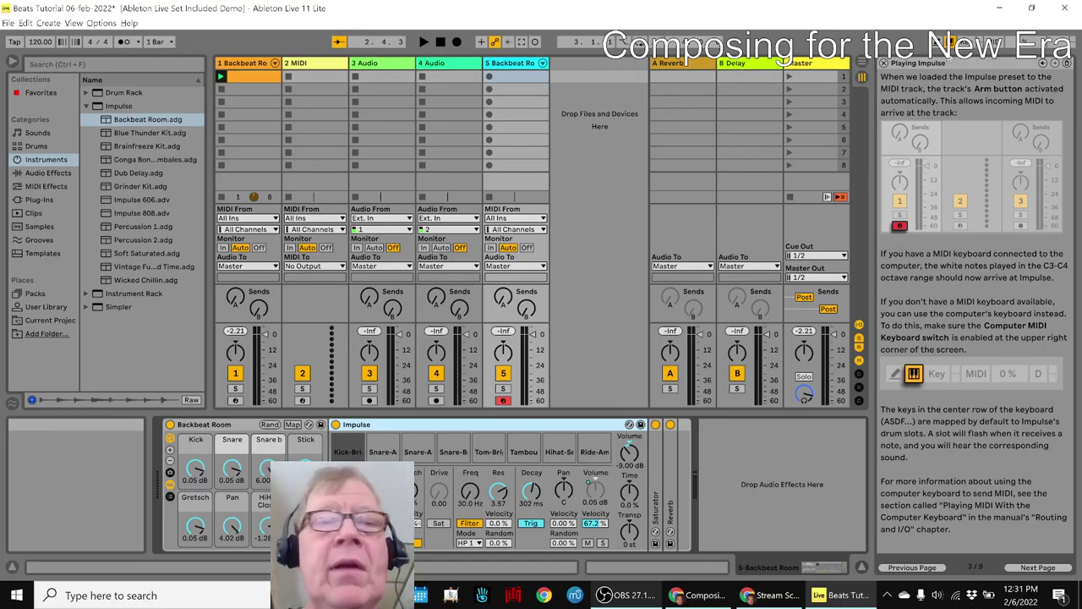
key("a")
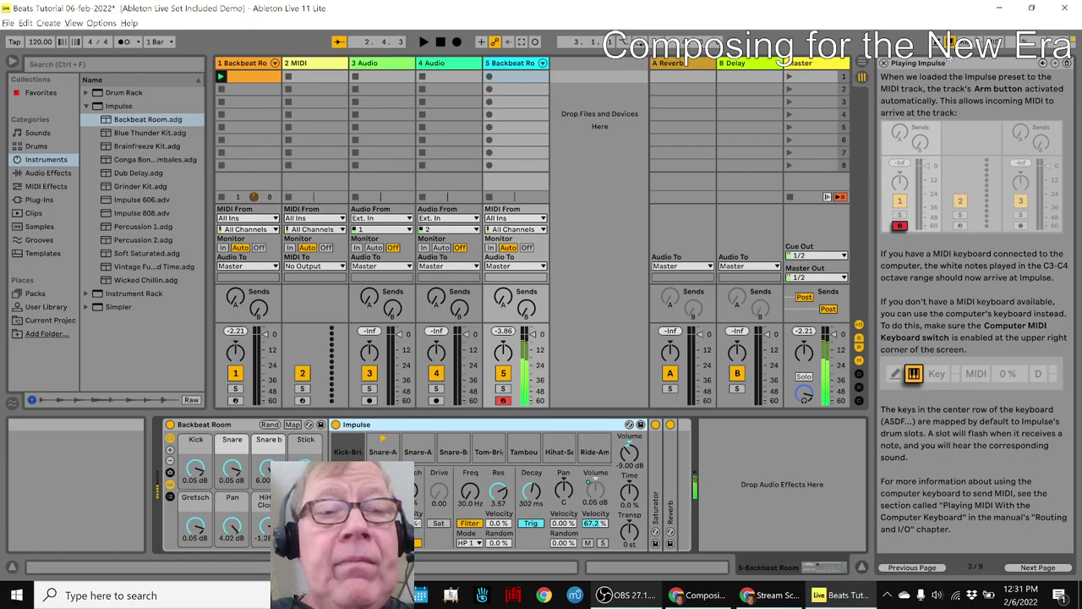
key("a")
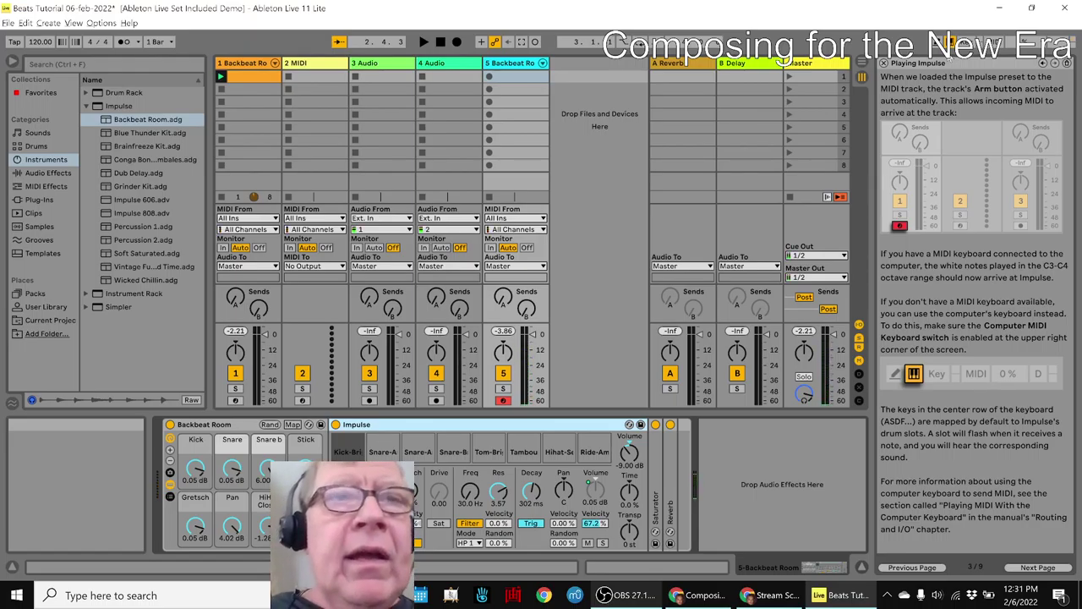
key("a")
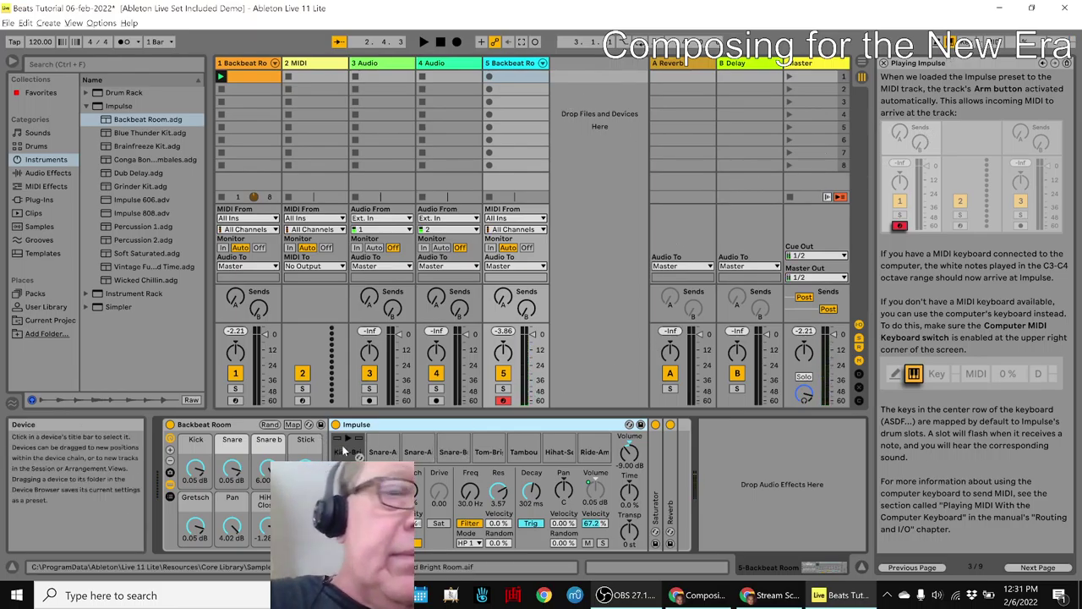
key("a")
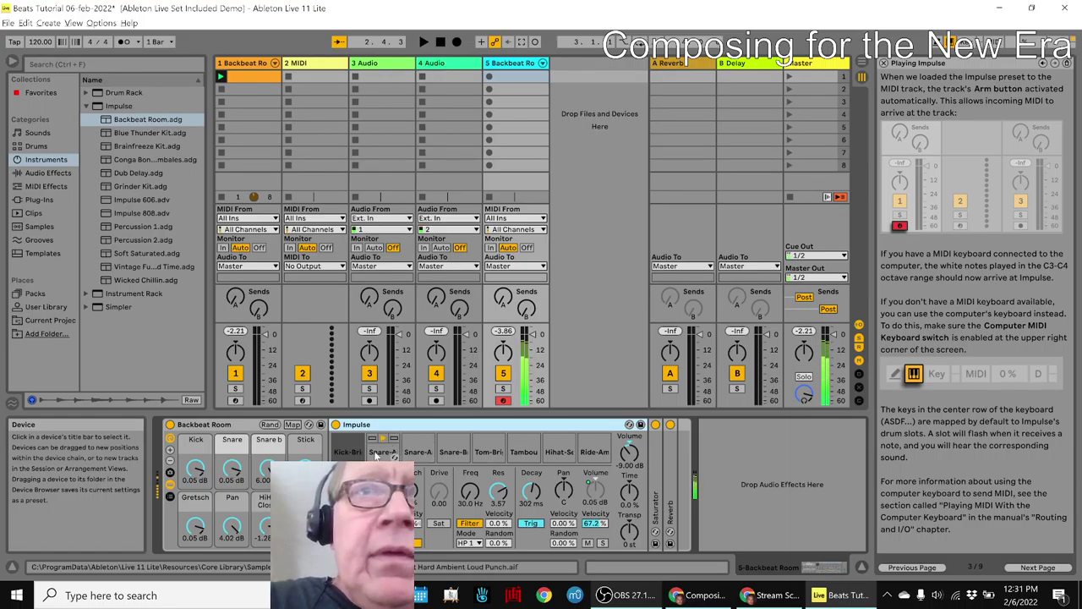
key("g")
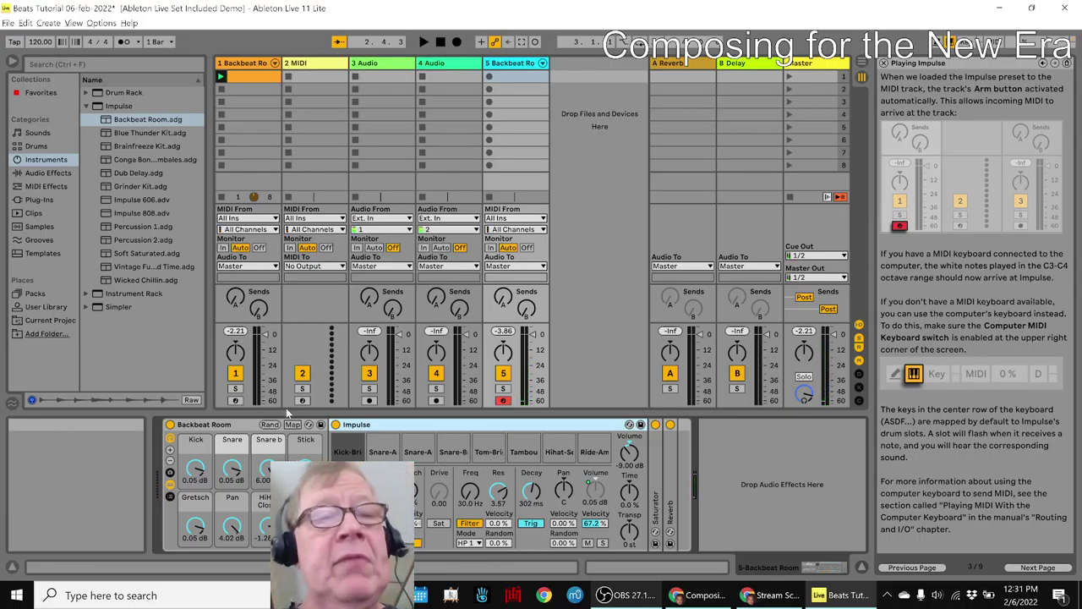
key("a")
key("s")
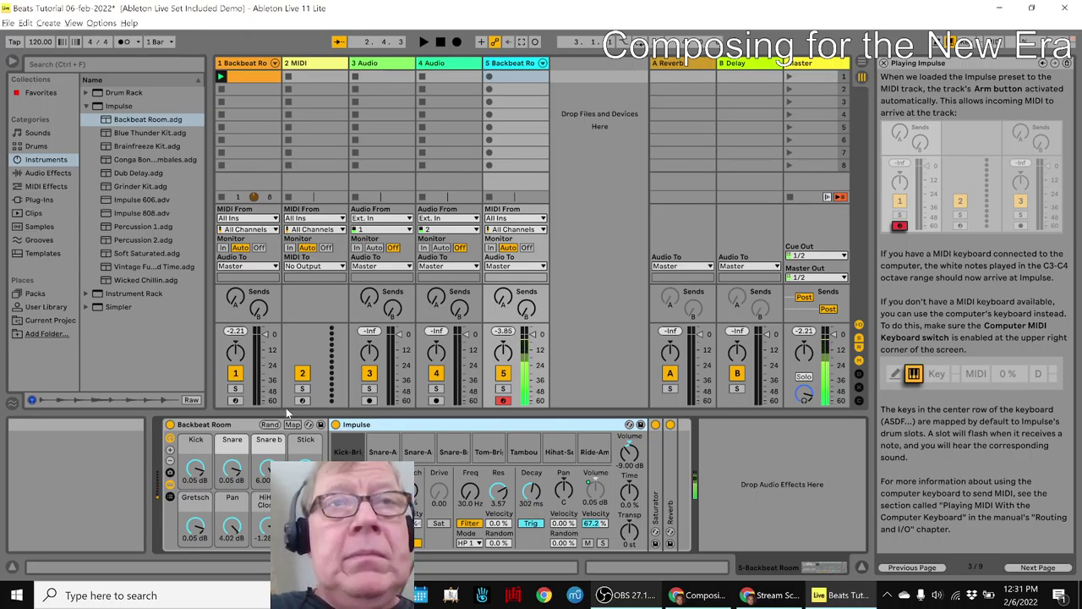
key("a")
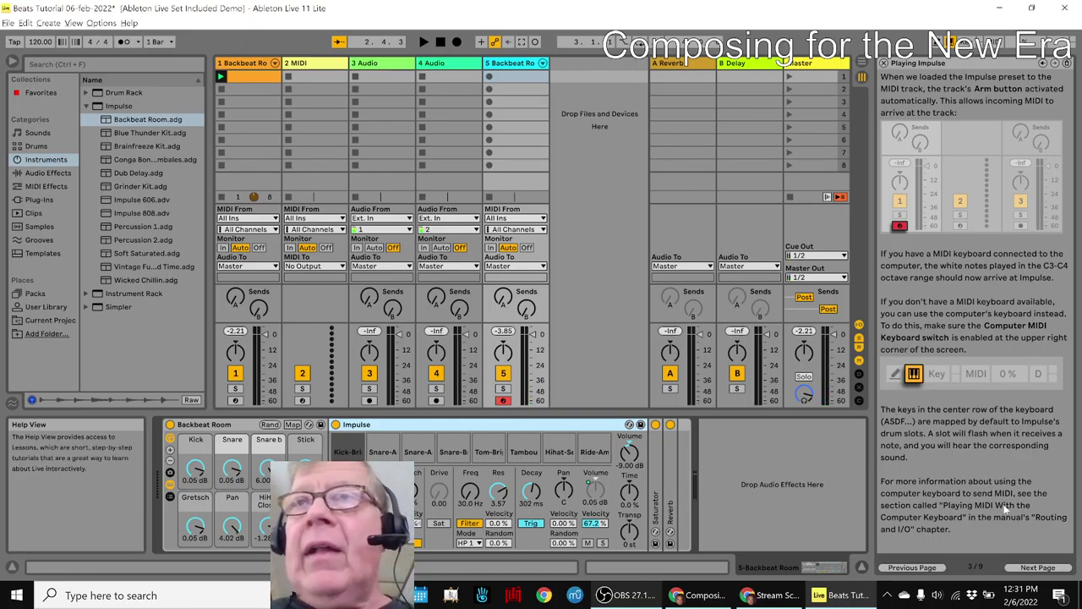
Advance the lesson past Recording a Pattern to the Getting it Right page.
left_click(1045, 568)
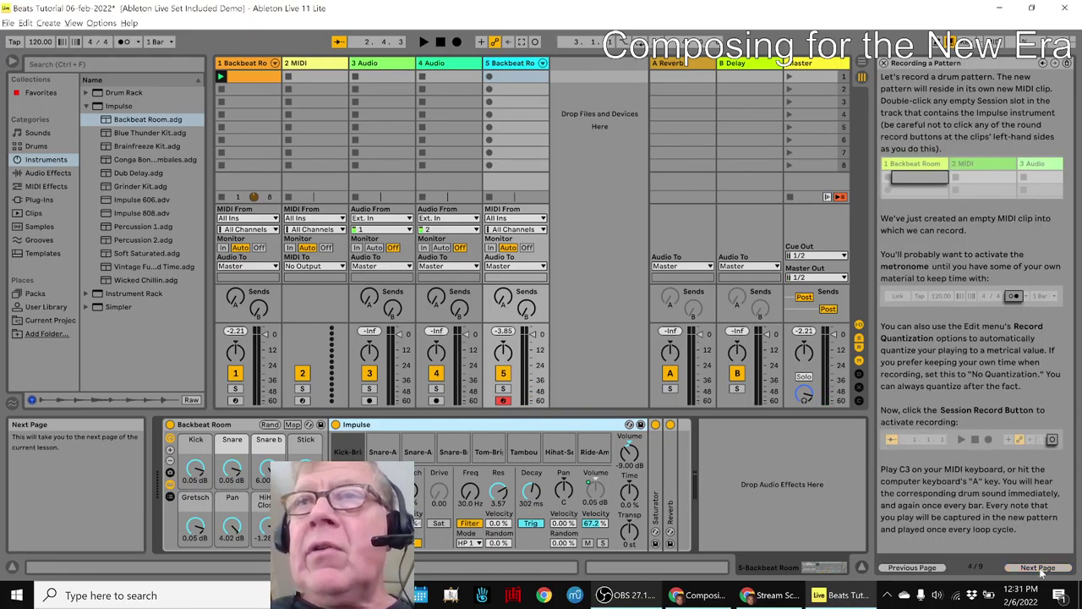
left_click(1043, 571)
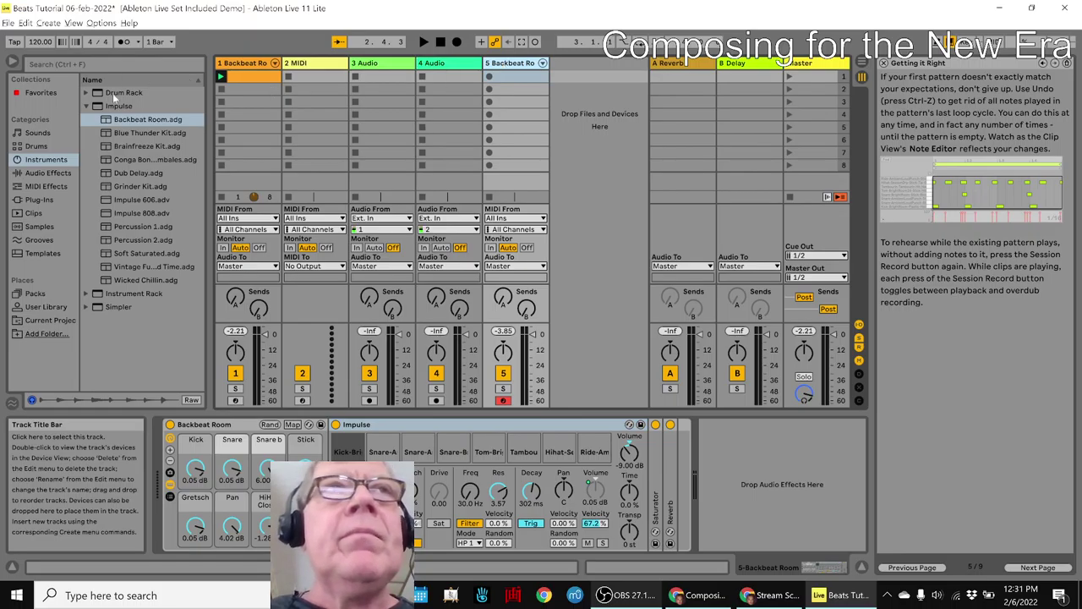
Preview the Backbeat Room, Blue Thunder Kit and Brainfreeze Kit Impulse presets, ending back on Backbeat Room.
left_click(133, 119)
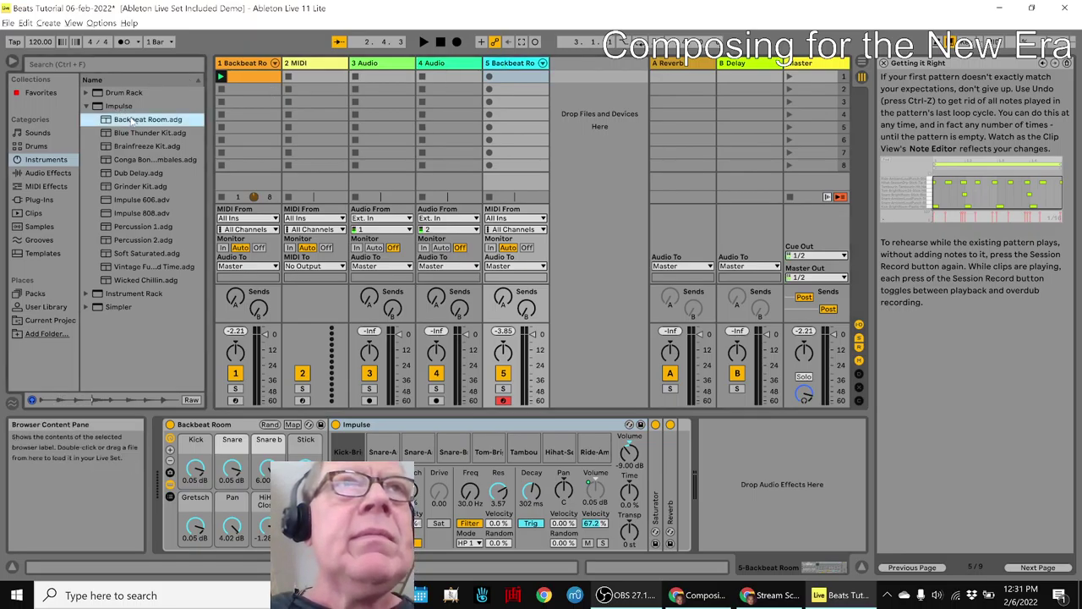
left_click(118, 134)
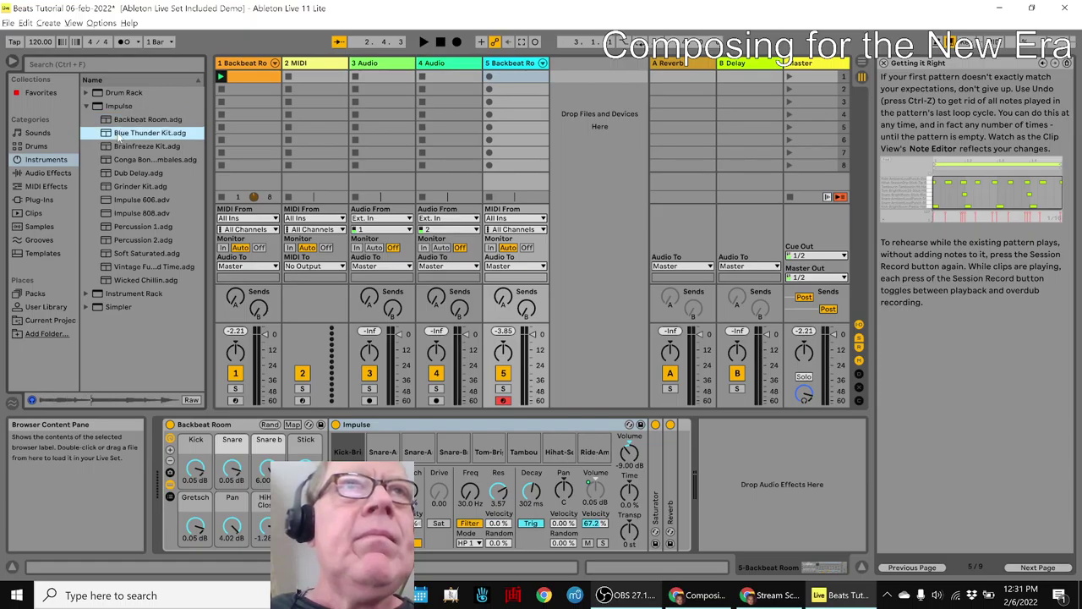
left_click(119, 148)
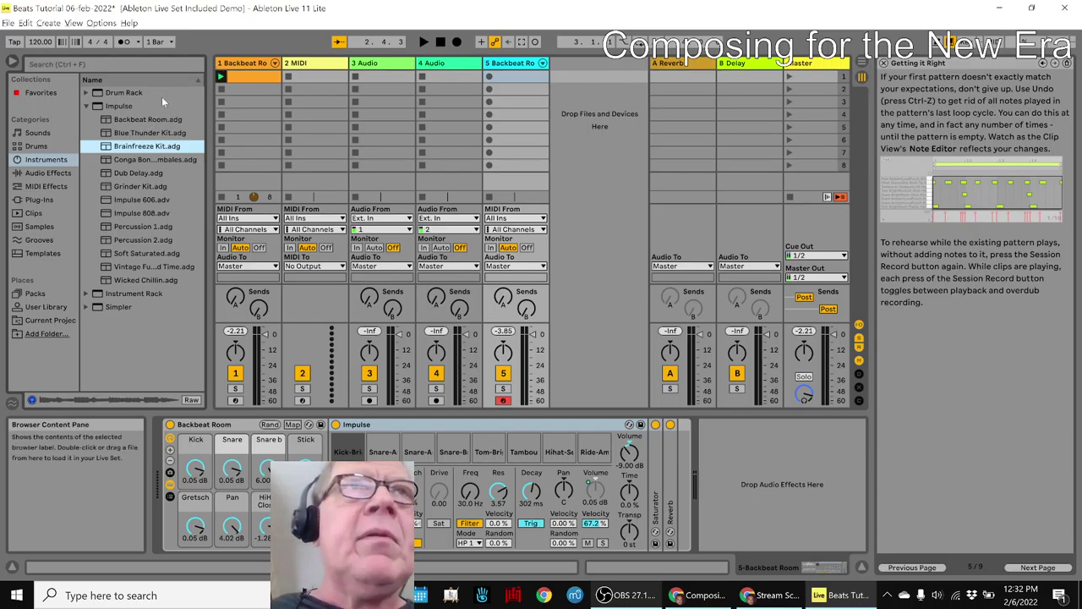
left_click(150, 121)
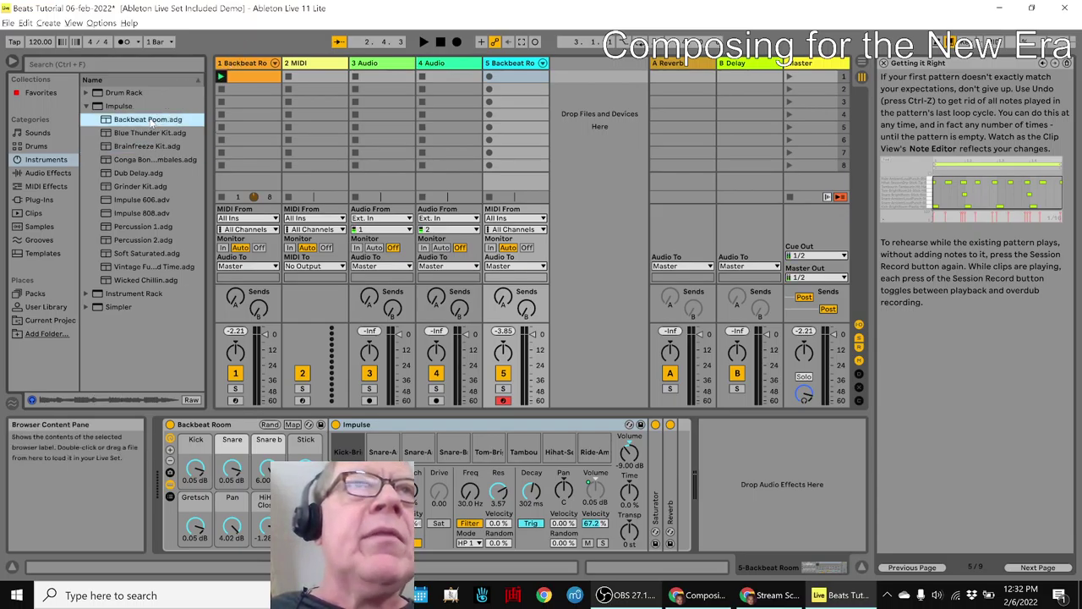
Reopen track 1's drum clip in the note editor and start playback of its pattern.
left_click(239, 77)
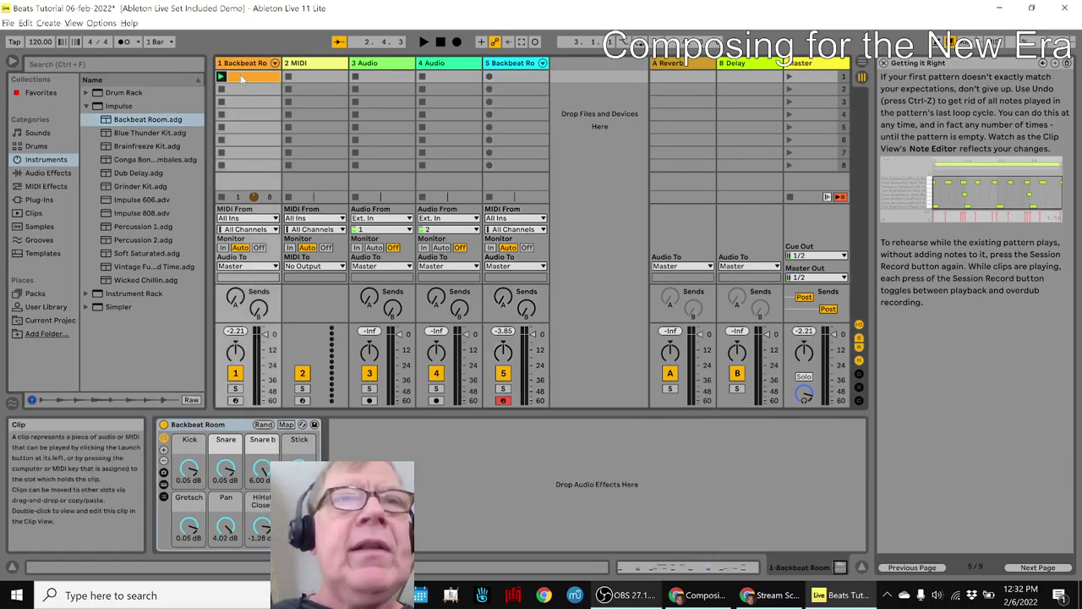
double_click(233, 77)
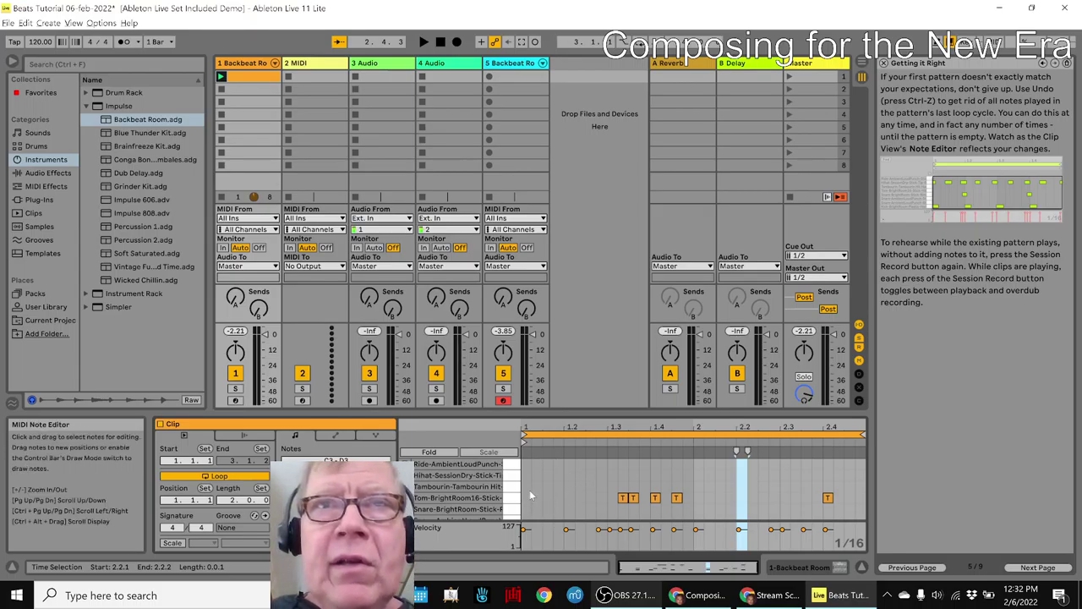
key("space")
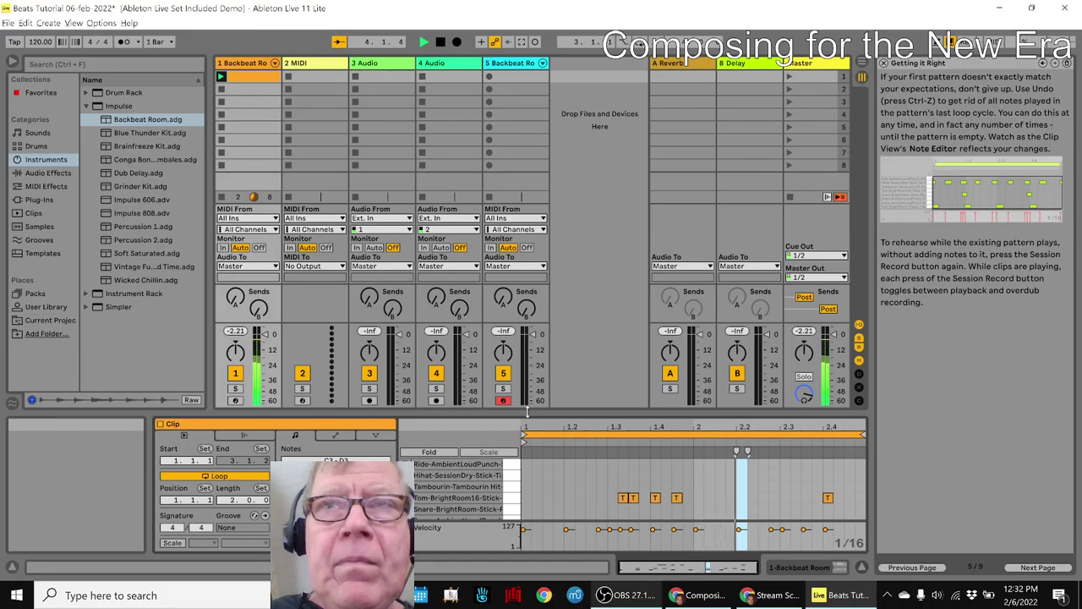
Enlarge the drum clip's note editor and select all notes in the Kick-BrightRoom row.
left_click_drag(526, 411, 536, 288)
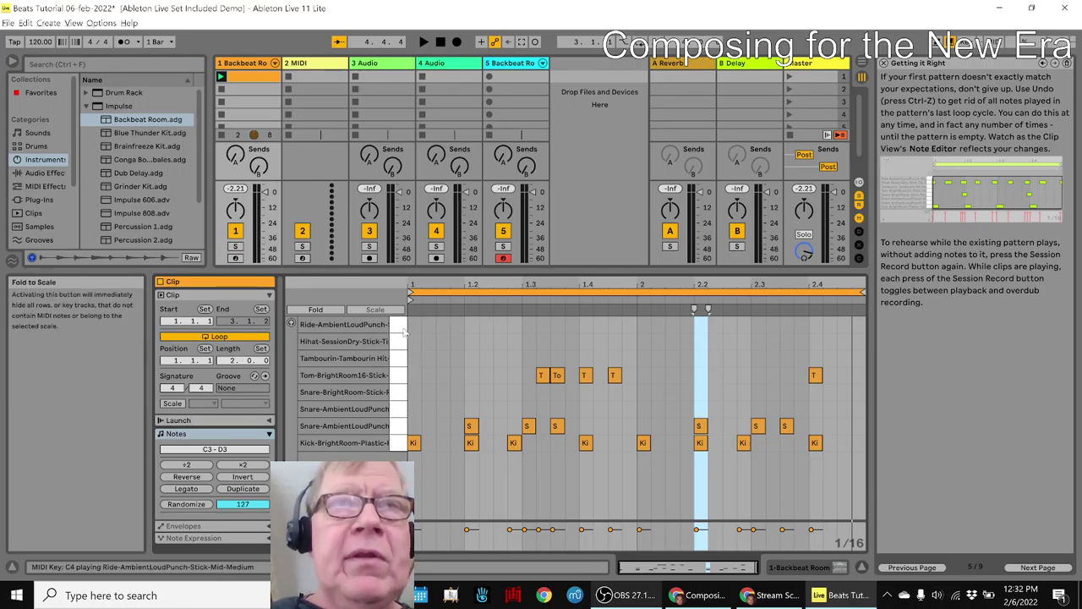
left_click(398, 447)
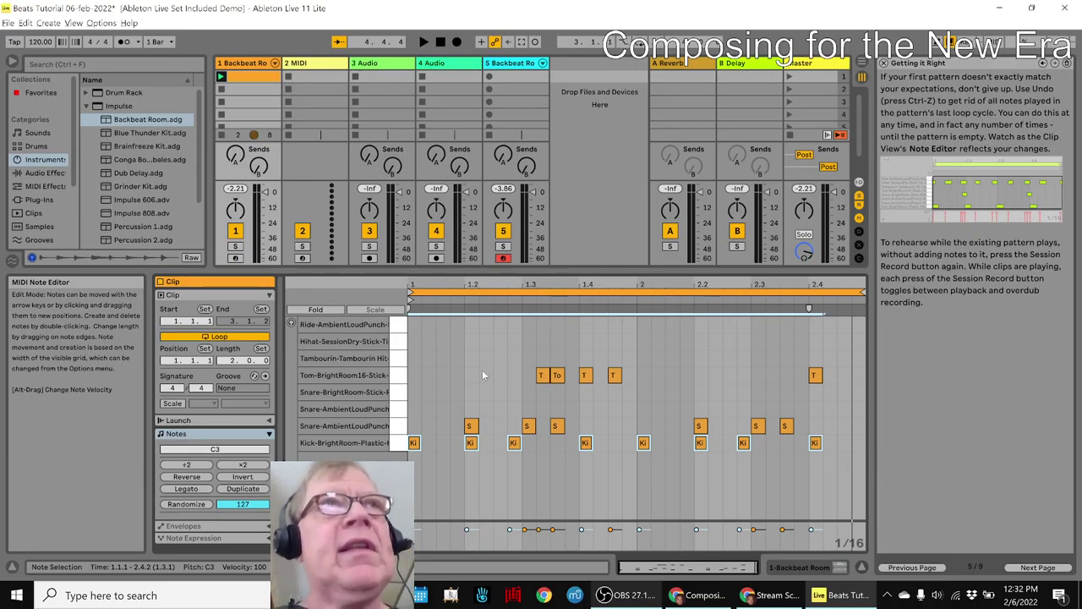
Export the drum clip as a standard MIDI file named Beats Tutorial 06-feb-2022 in the source files - live folder.
left_click(8, 23)
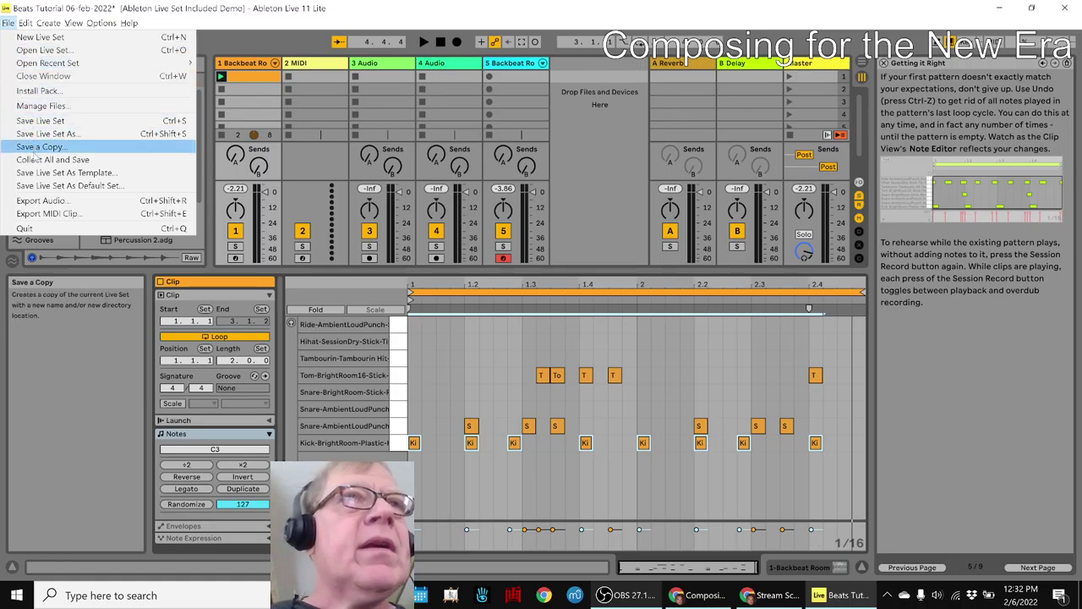
left_click(38, 215)
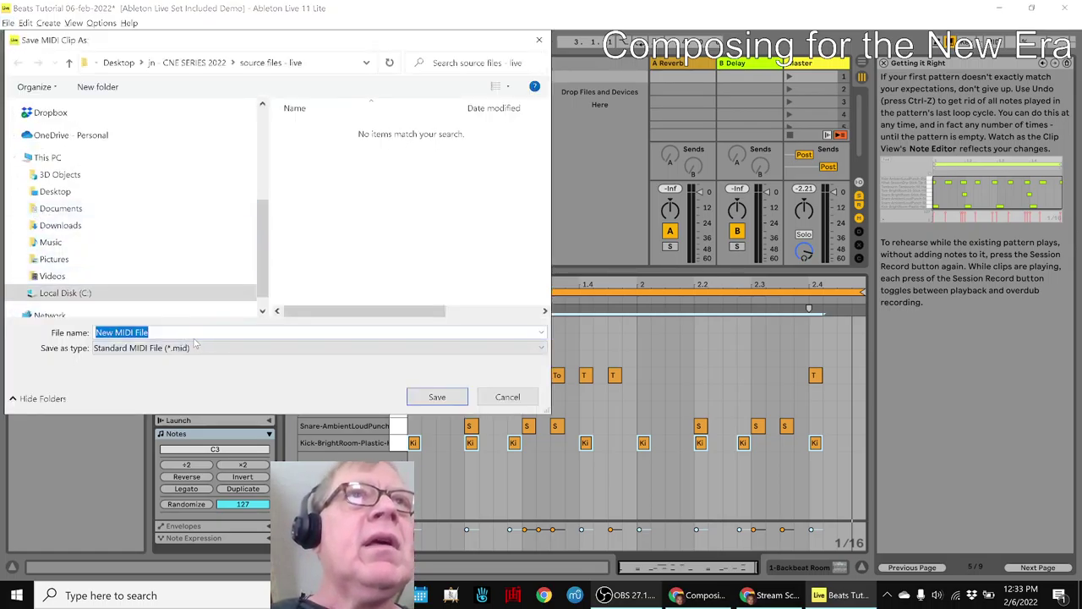
left_click_drag(180, 39, 417, 145)
type("Beat")
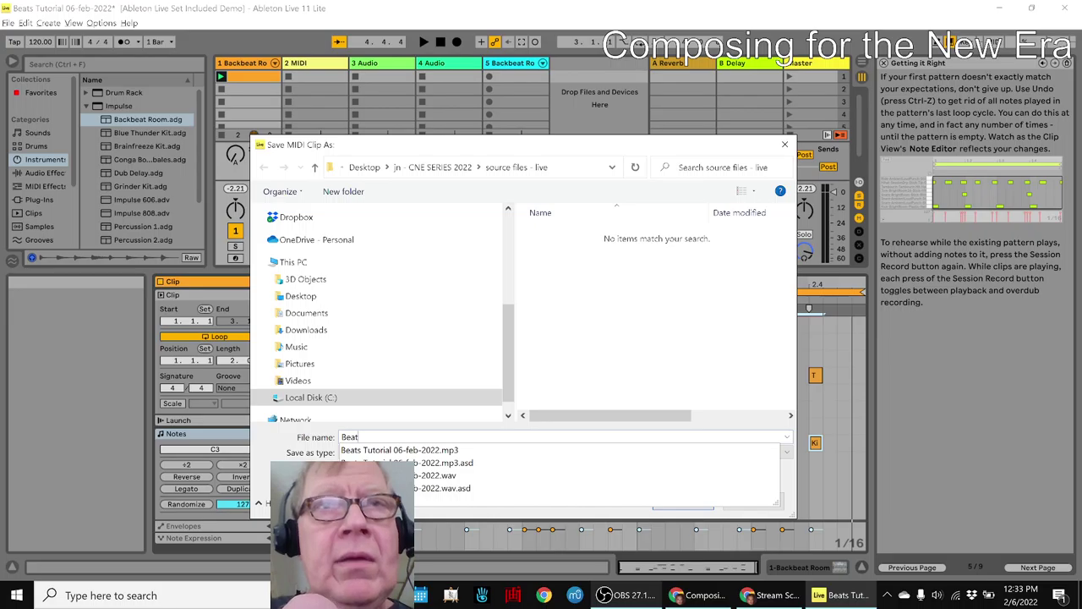
key("Escape")
left_click(418, 452)
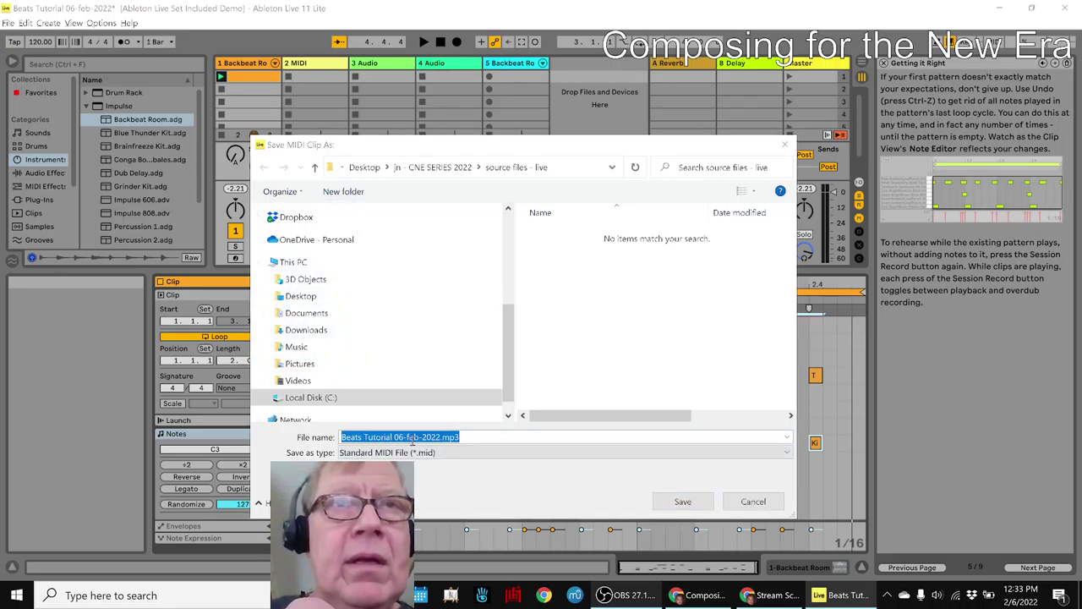
left_click(497, 436)
key("BackSpace")
key("BackSpace")
key("BackSpace")
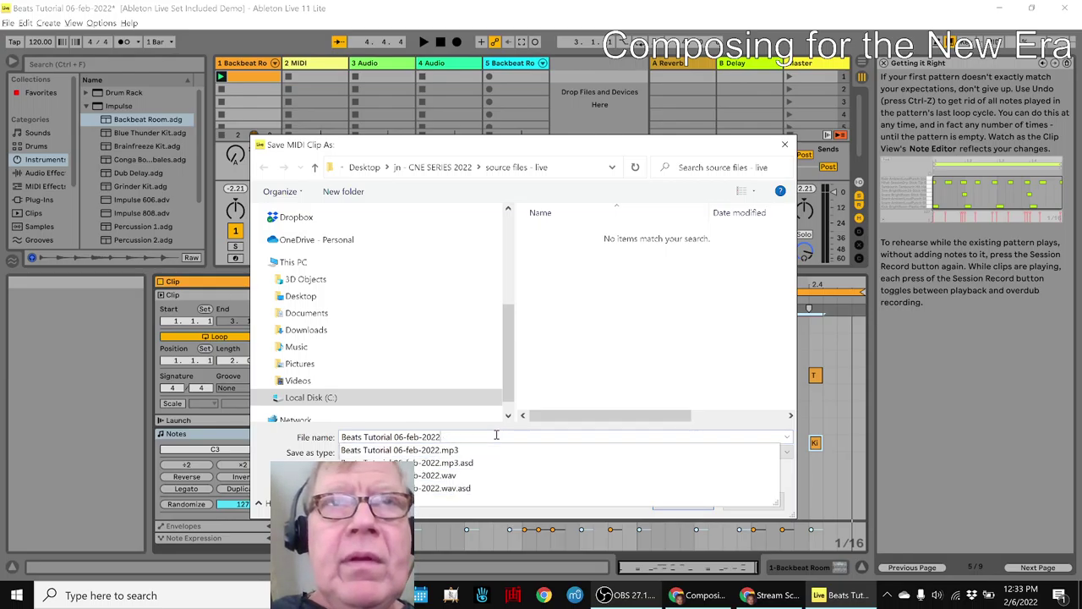
key("Return")
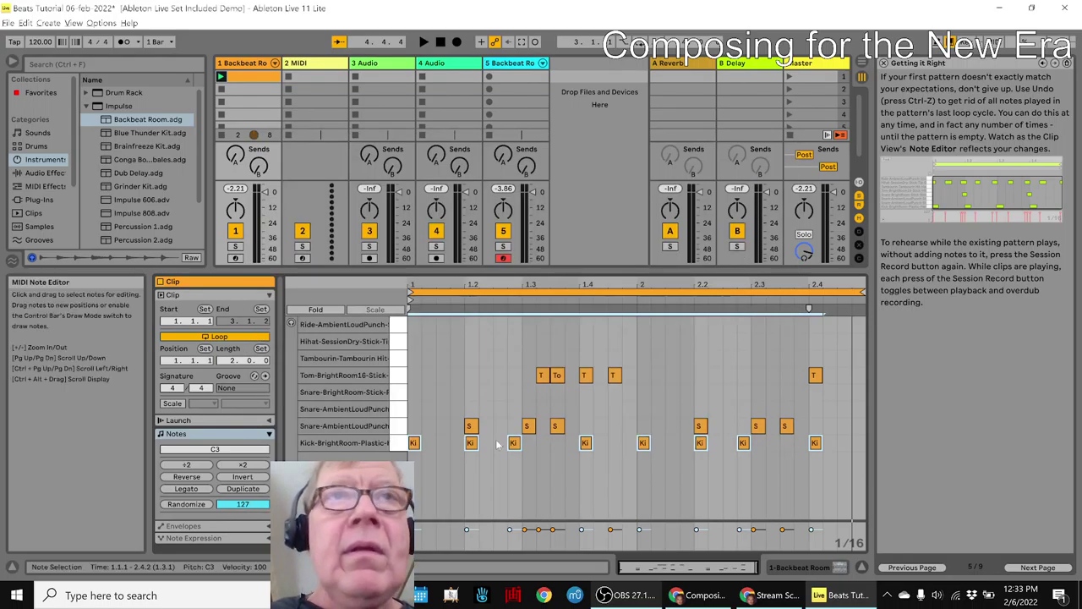
Launch MAMPlayer from the desktop and open Beats Tutorial 06-feb-2022.mid from jn - CNE SERIES 2022, source files - live.
left_click(840, 594)
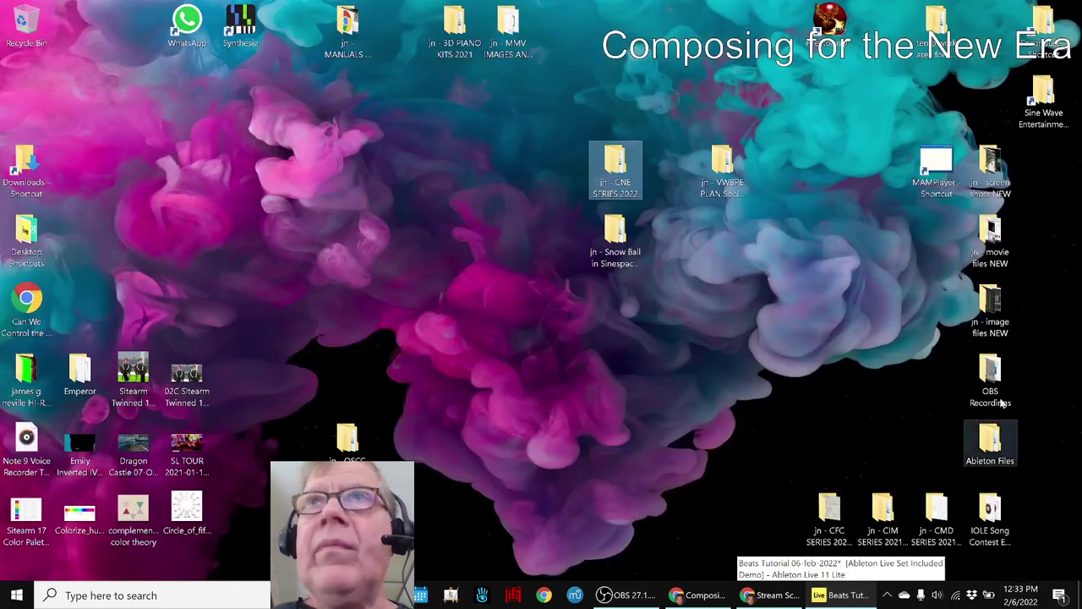
double_click(936, 170)
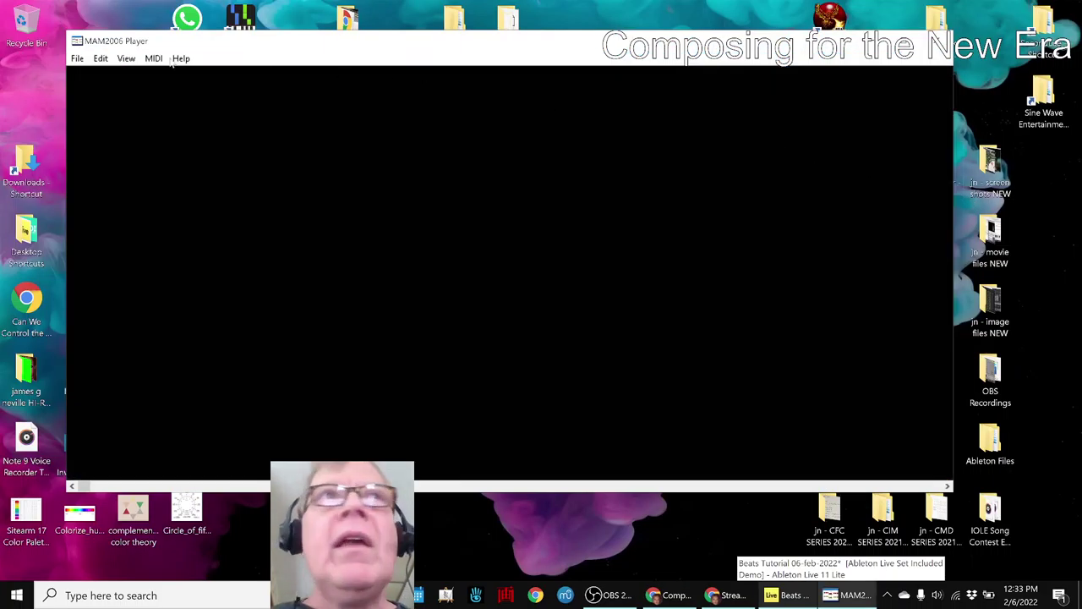
left_click(78, 59)
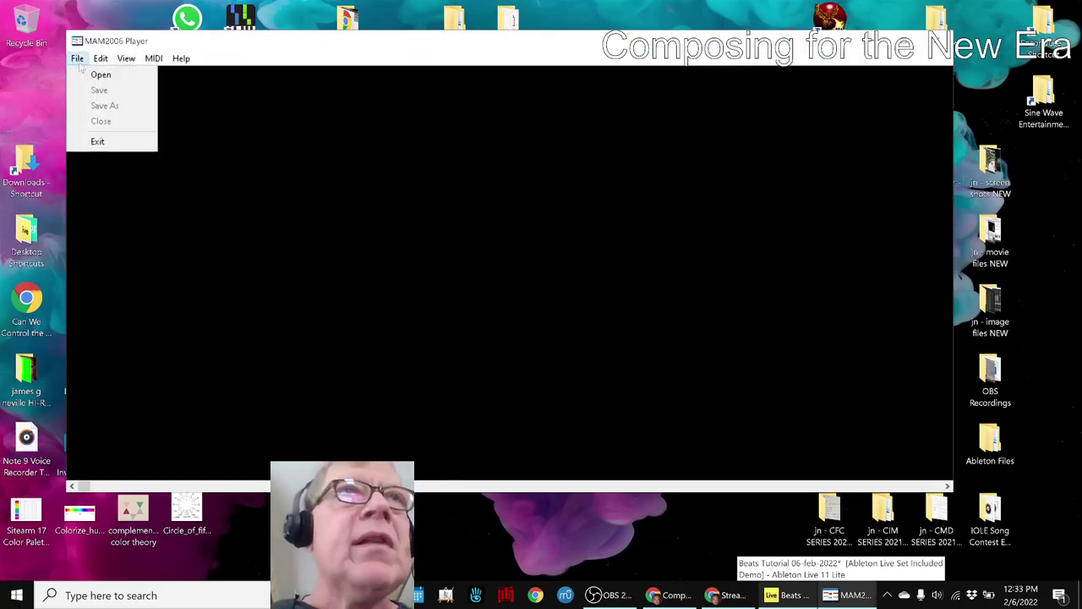
left_click(84, 76)
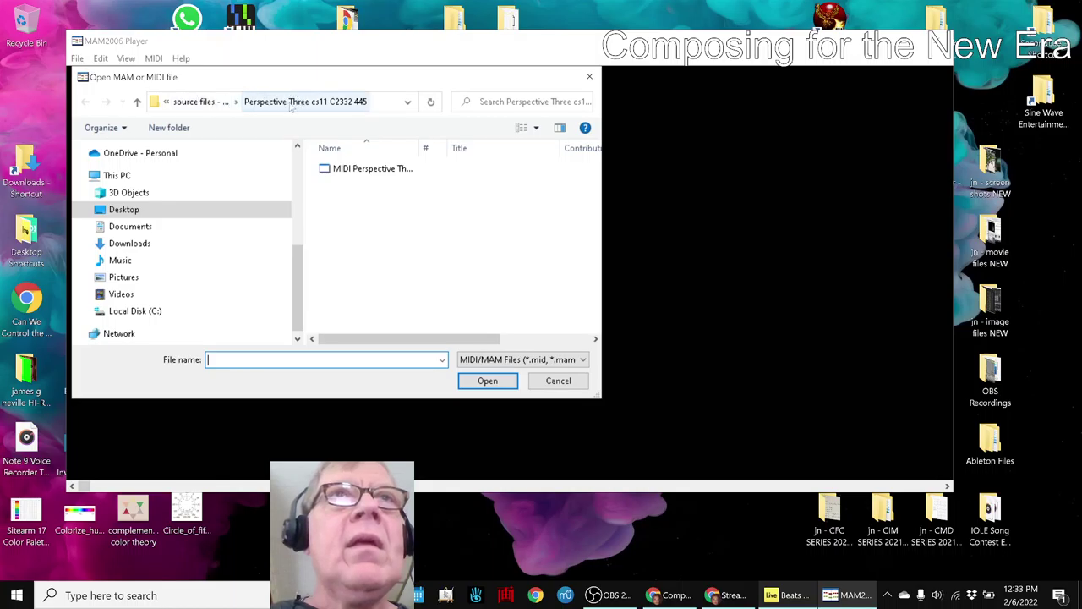
left_click(200, 101)
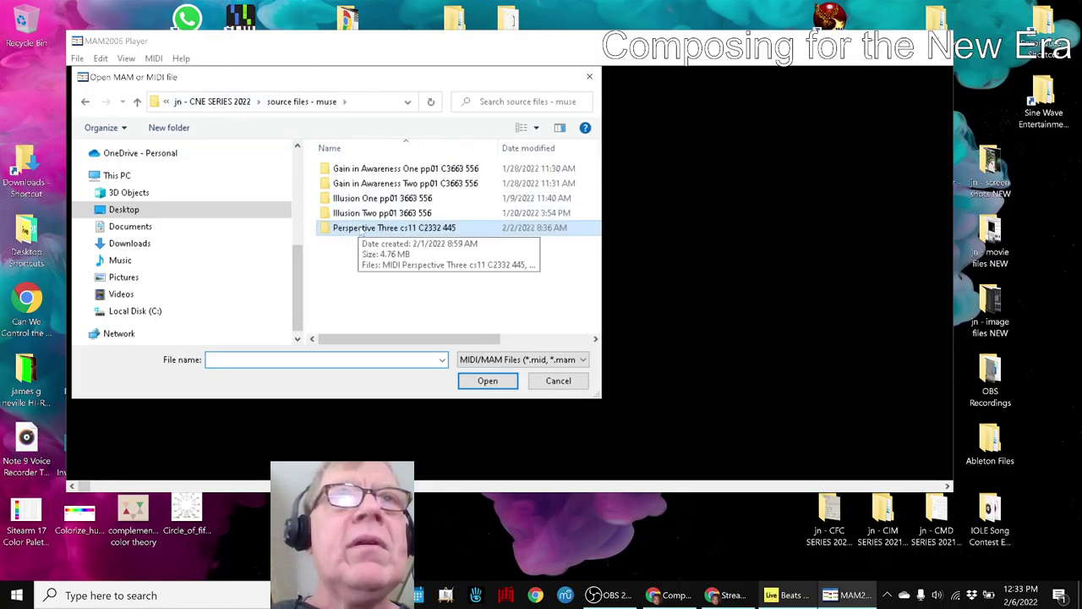
left_click(211, 102)
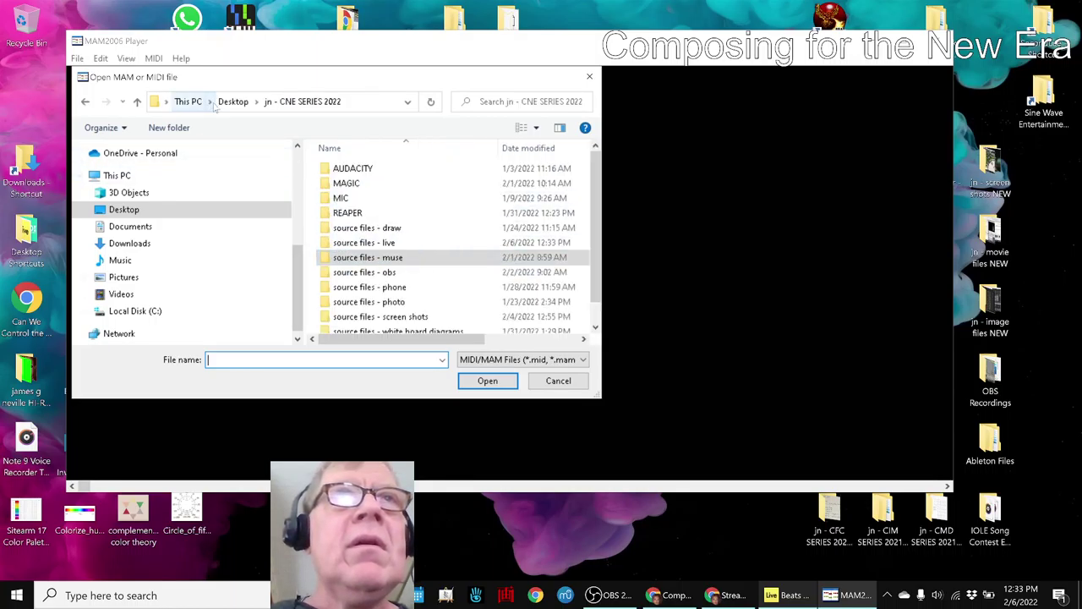
scroll(391, 269, "down", 1)
double_click(379, 224)
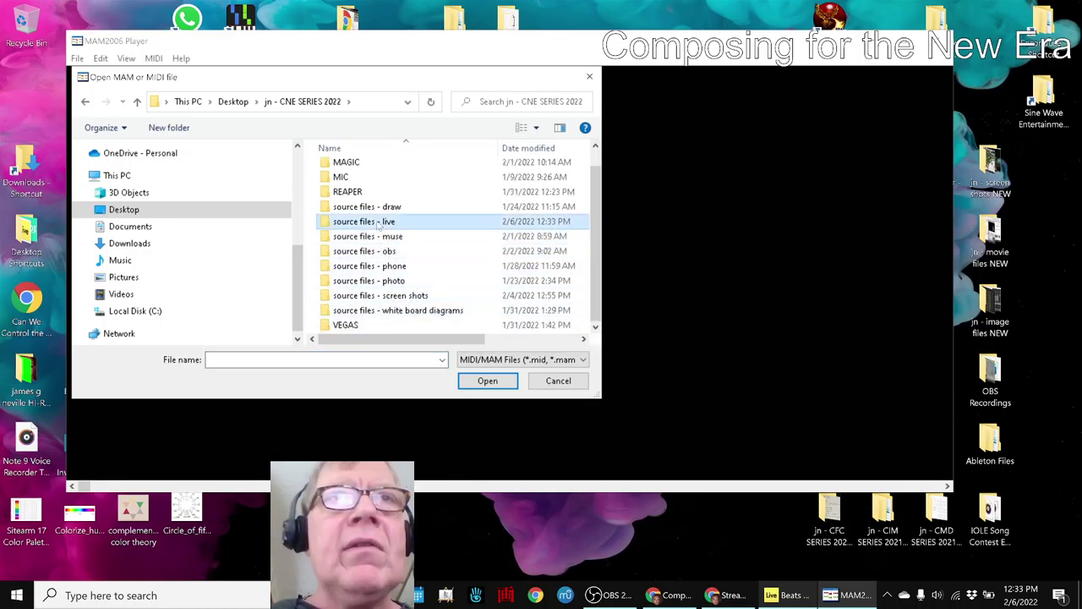
double_click(363, 169)
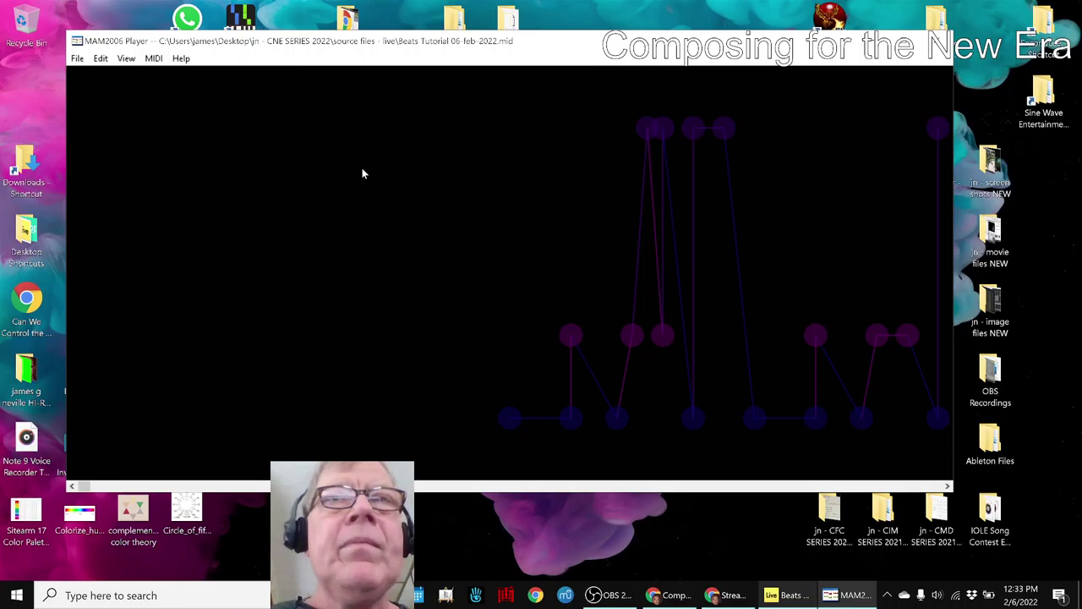
View the MIDI file's animation full screen in MAMPlayer, and return to Ableton Live to play the drum pattern.
left_click(917, 41)
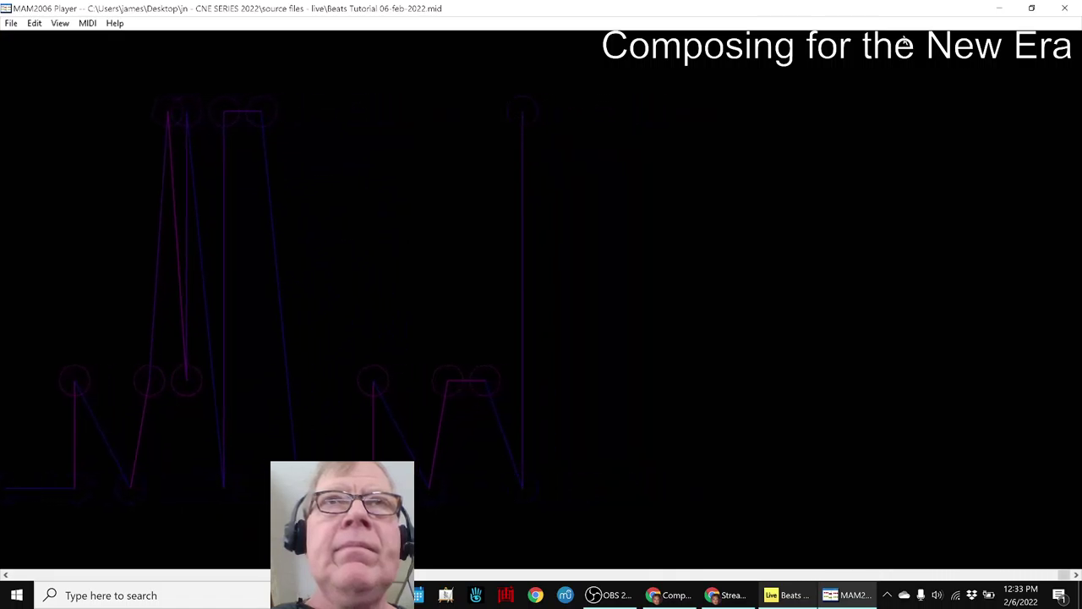
left_click(1004, 10)
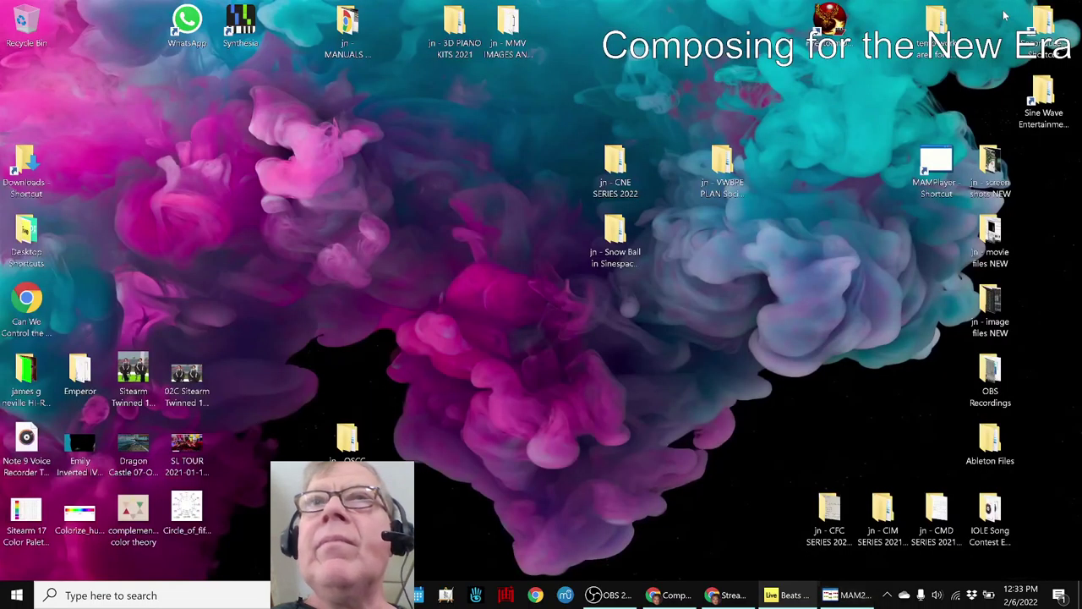
left_click(781, 595)
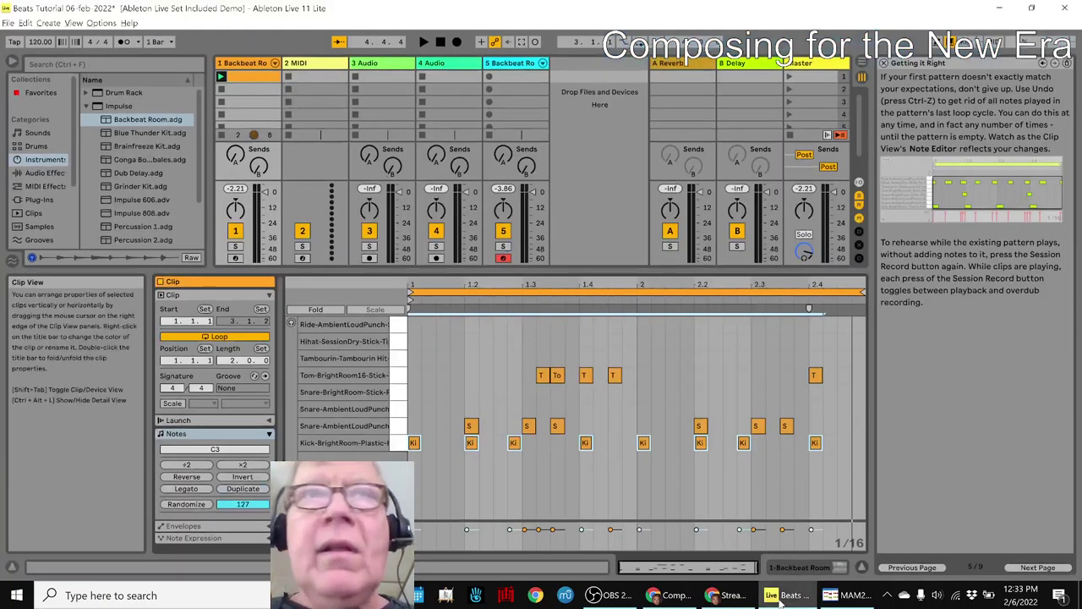
key("space")
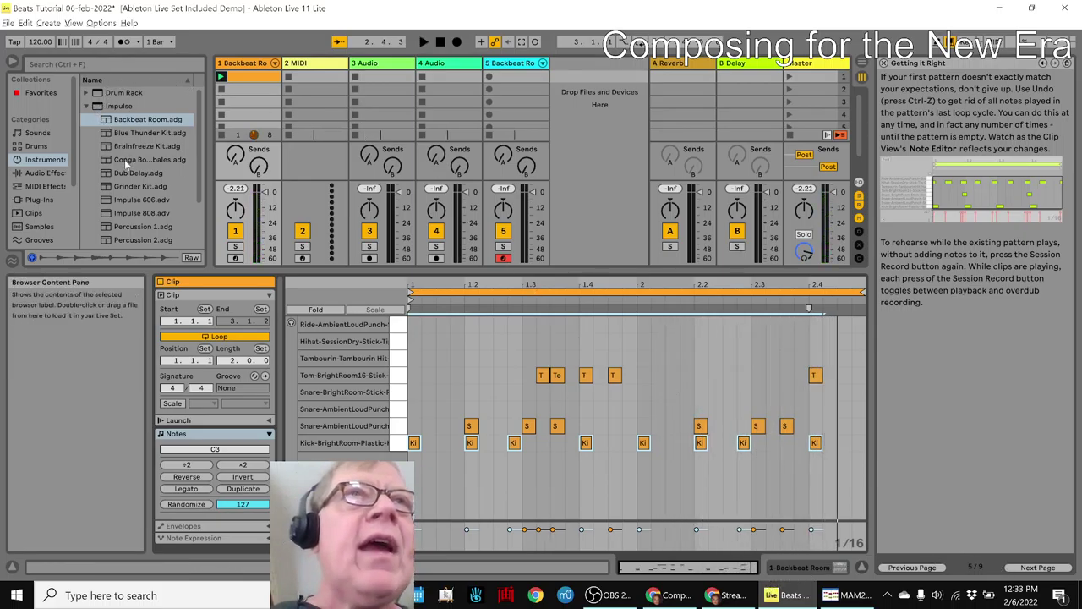
Try the Blue Thunder Kit Impulse preset on track 1's drum pattern and undo the instrument change.
scroll(125, 159, "down", 3)
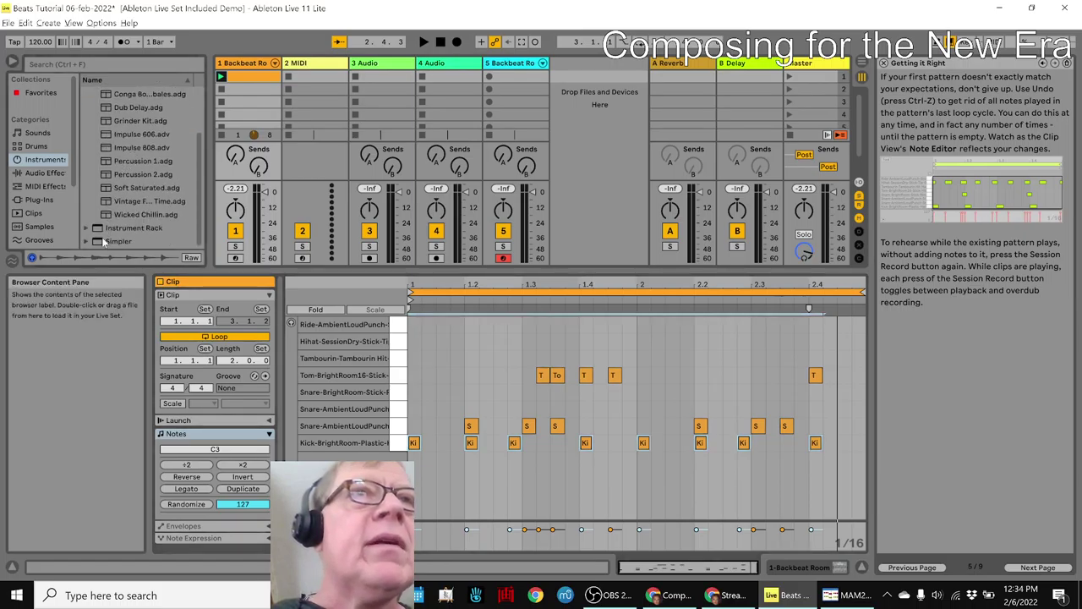
scroll(129, 187, "up", 3)
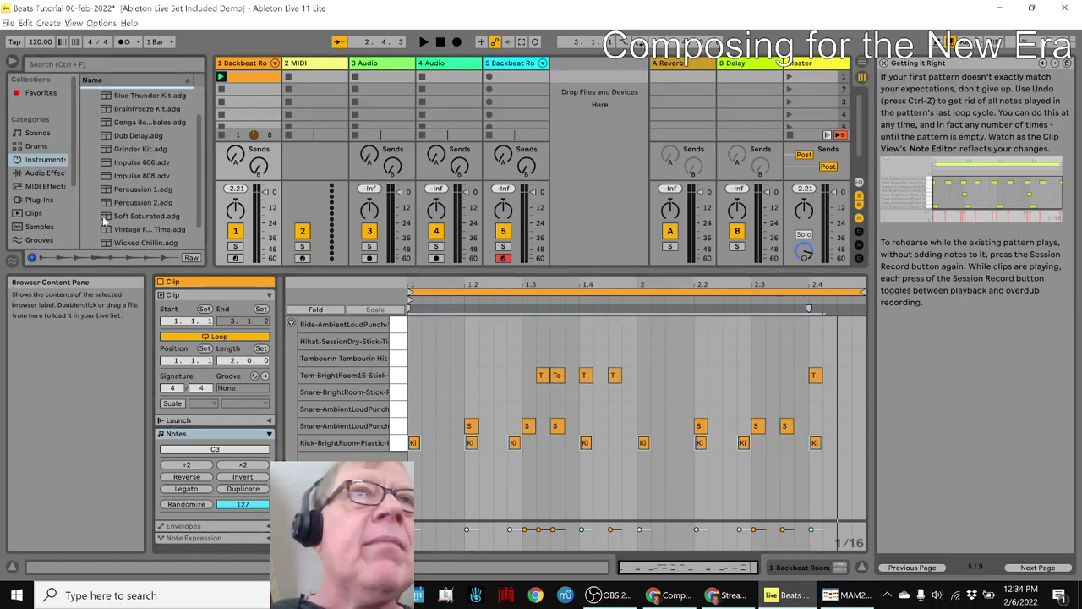
left_click(131, 134)
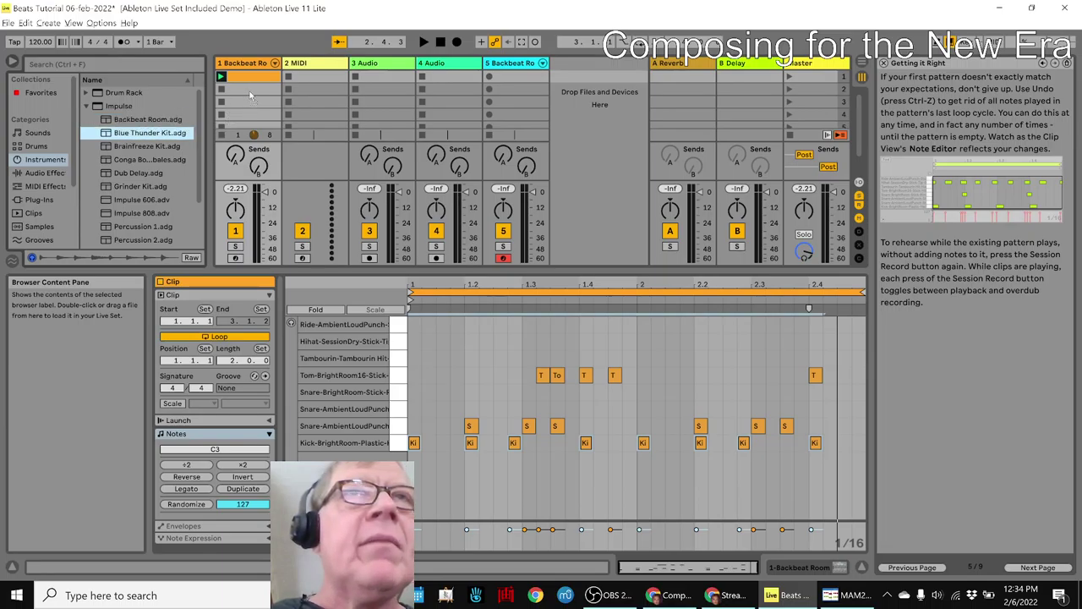
key("Return")
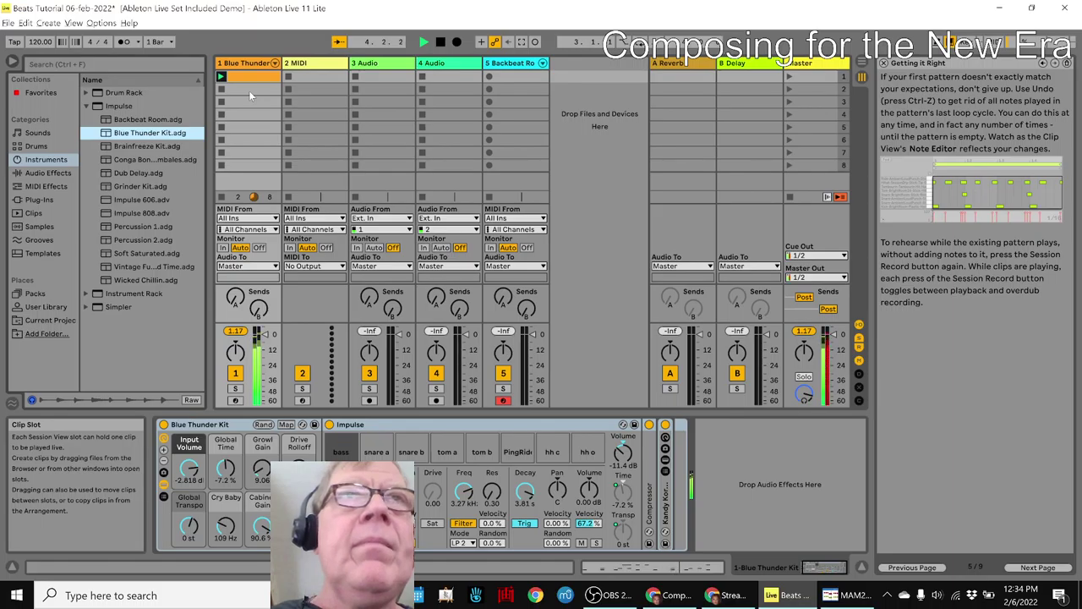
key("ctrl+z")
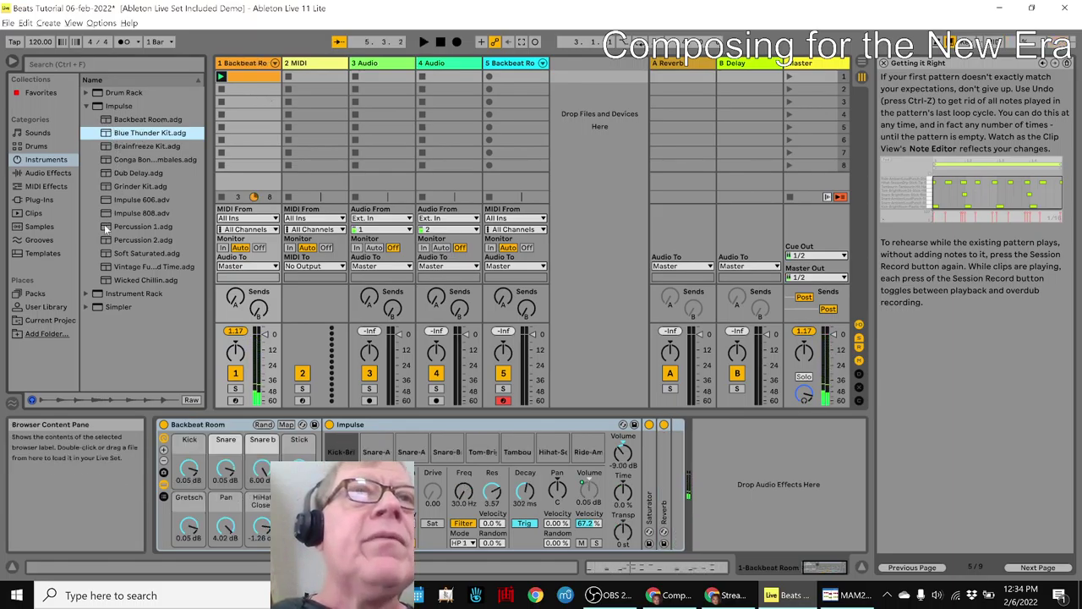
Try Simpler's B Bass preset from the Bass folder on track 1's pattern and undo the instrument change.
left_click(83, 307)
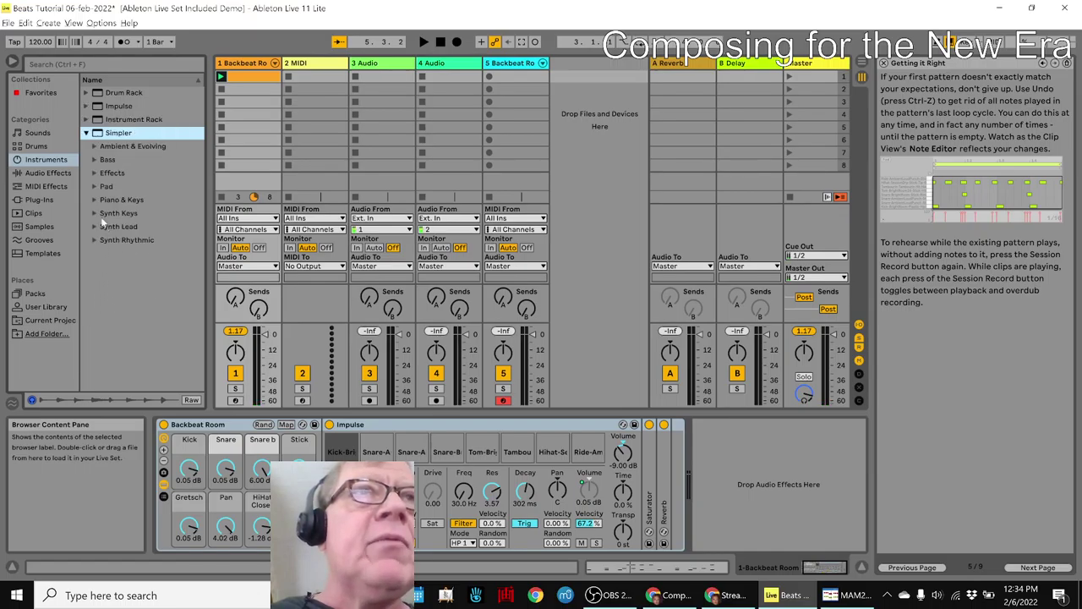
left_click(95, 161)
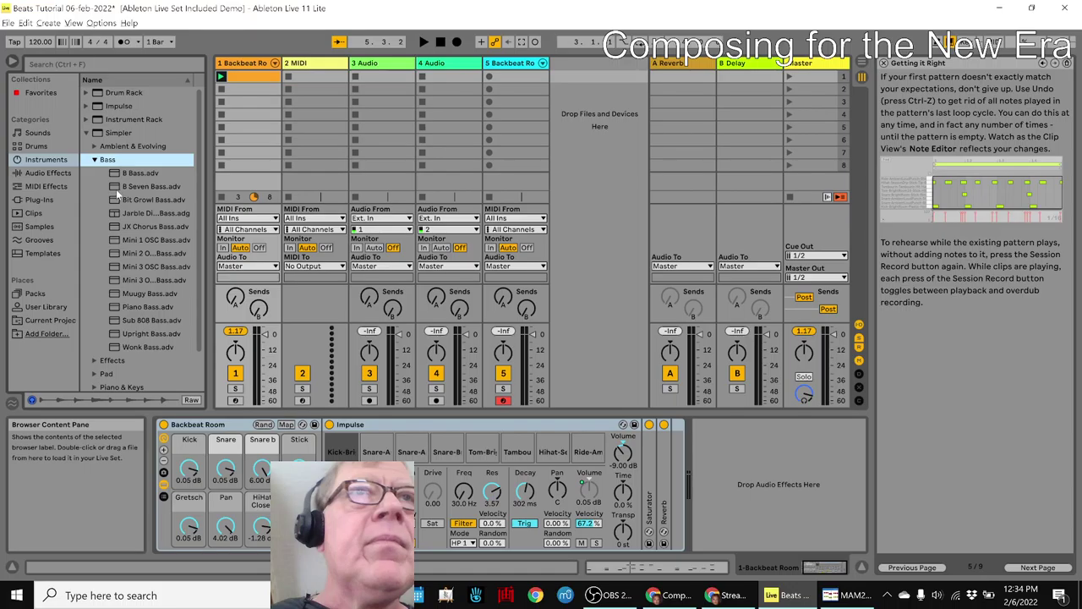
left_click(127, 175)
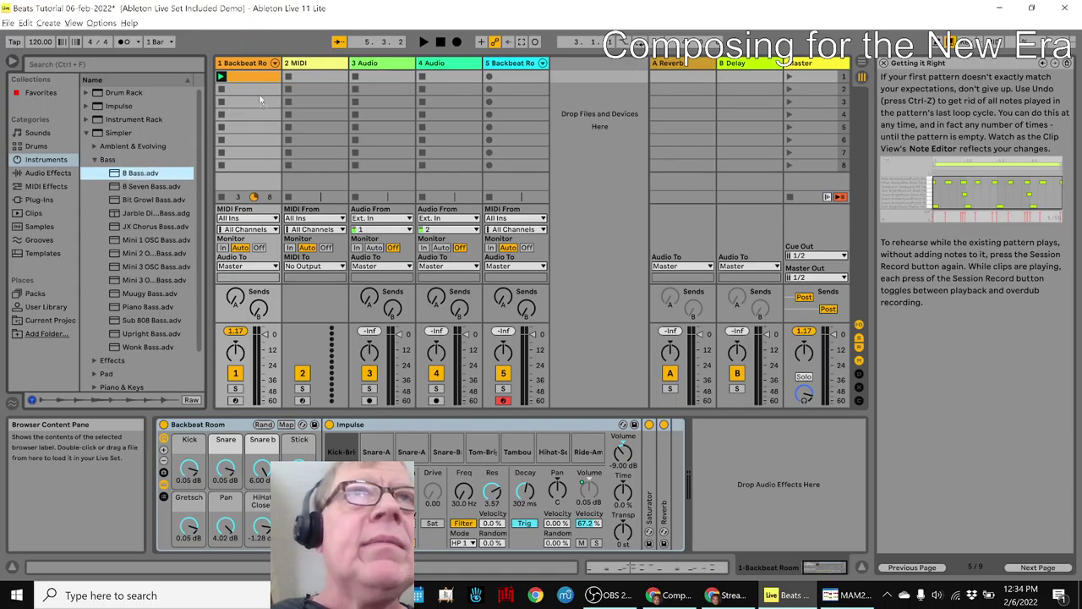
key("Return")
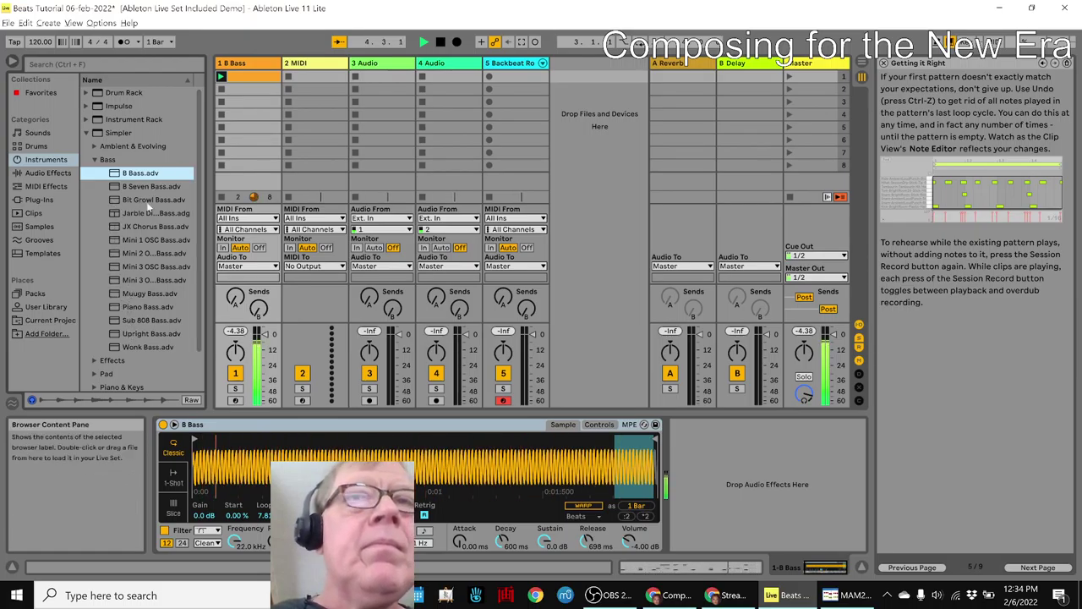
key("space")
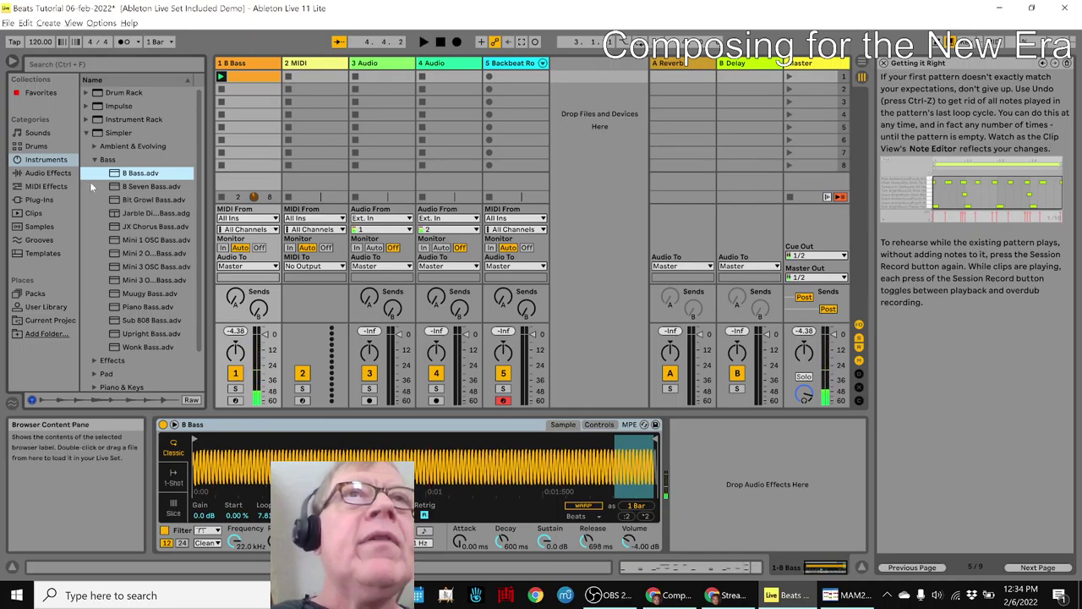
key("ctrl+z")
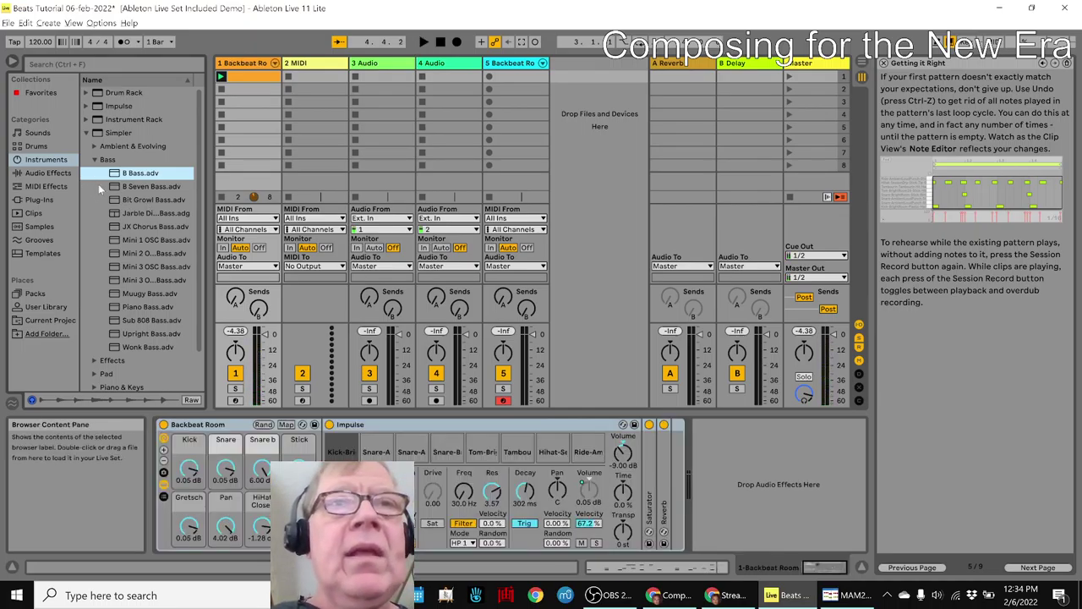
Show track 1's drum clip in the note editor again and play the pattern with Backbeat Room.
key("shift+Tab")
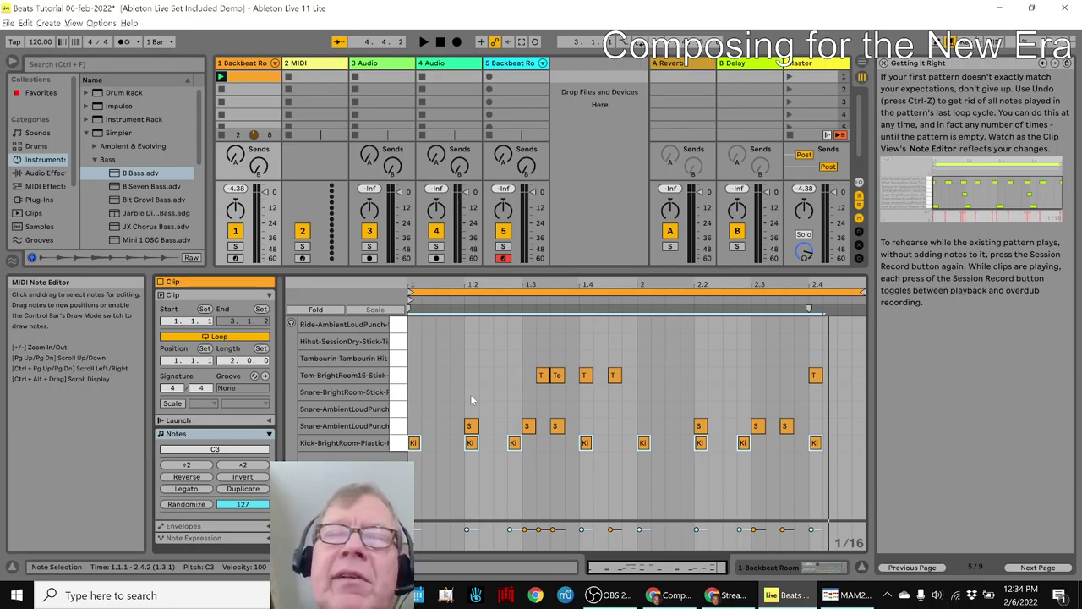
key("space")
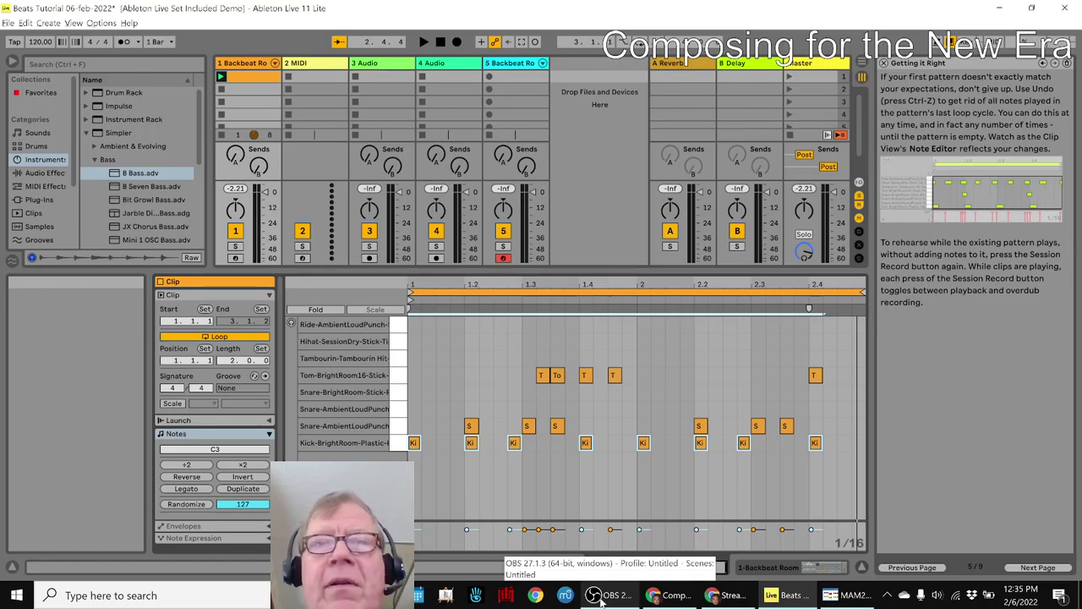
Switch to the Composing for the New Era spreadsheet in Chrome and review the episode's Results and Ideas Next Time notes.
left_click(658, 597)
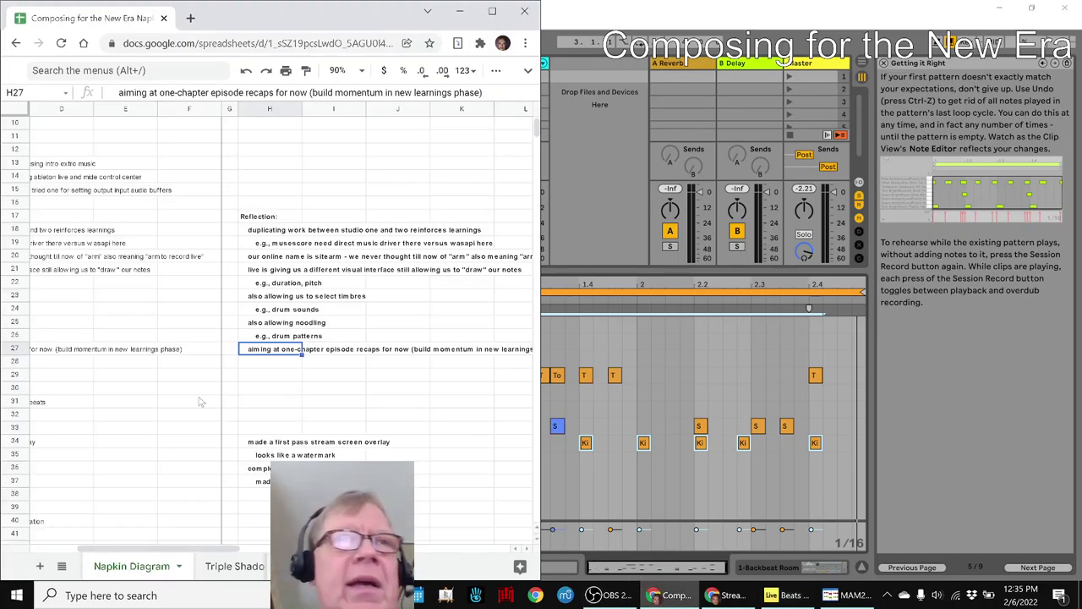
key("Left")
key("Left")
key("Left")
key("Left")
key("Left")
key("Left")
key("Left")
scroll(168, 439, "down", 2)
scroll(167, 438, "down", 4)
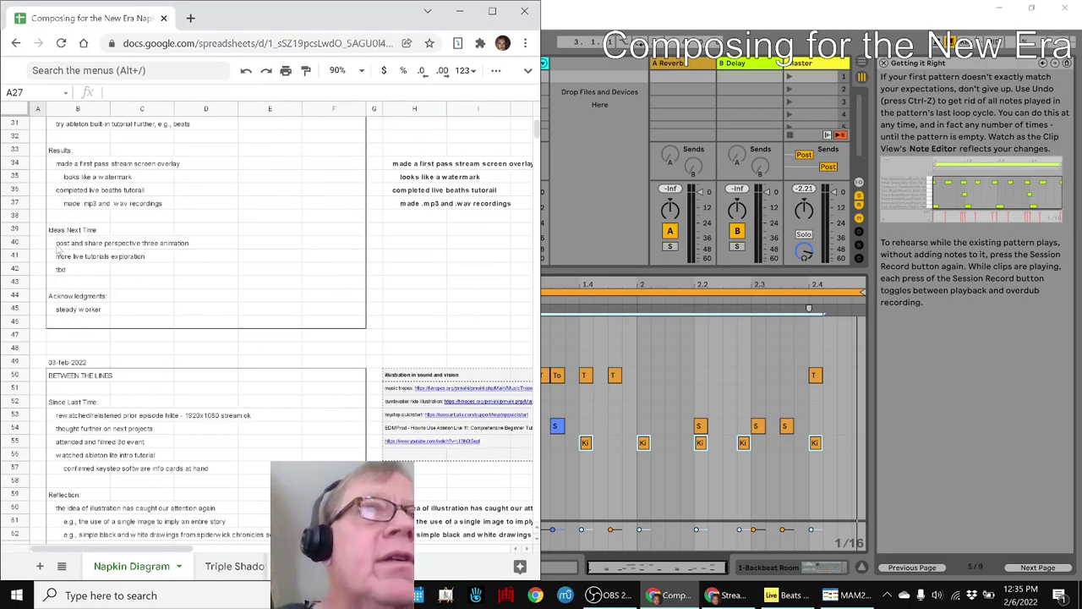
Review the Ideas Next Time entries on live tutorials and the perspective three animation, through to the Acknowledgments entry.
left_click(62, 263)
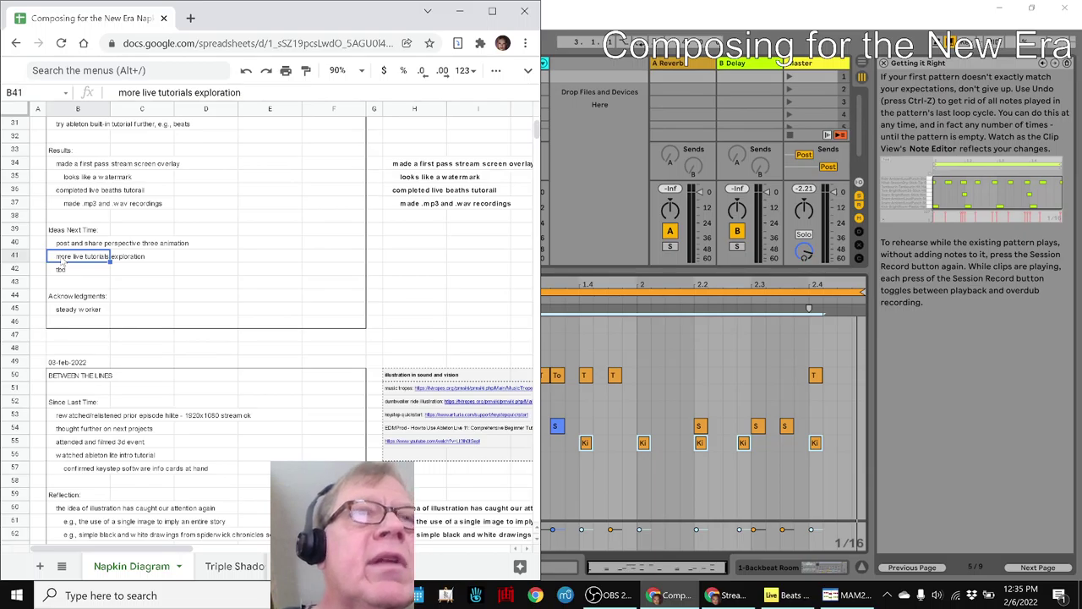
left_click(72, 246)
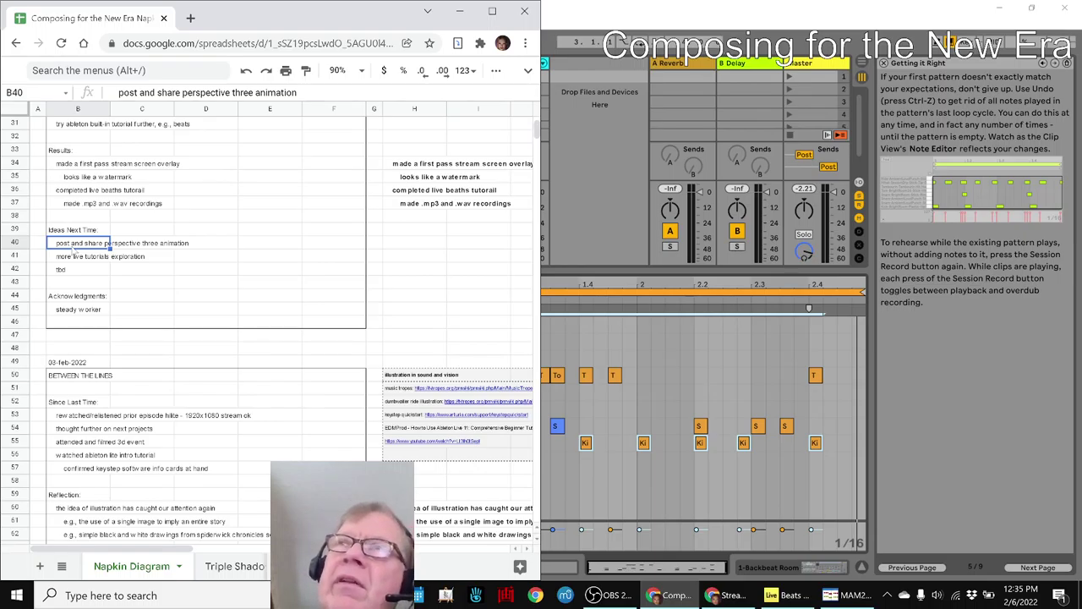
key("Down")
key("Down")
key("Down")
key("Down")
key("Down")
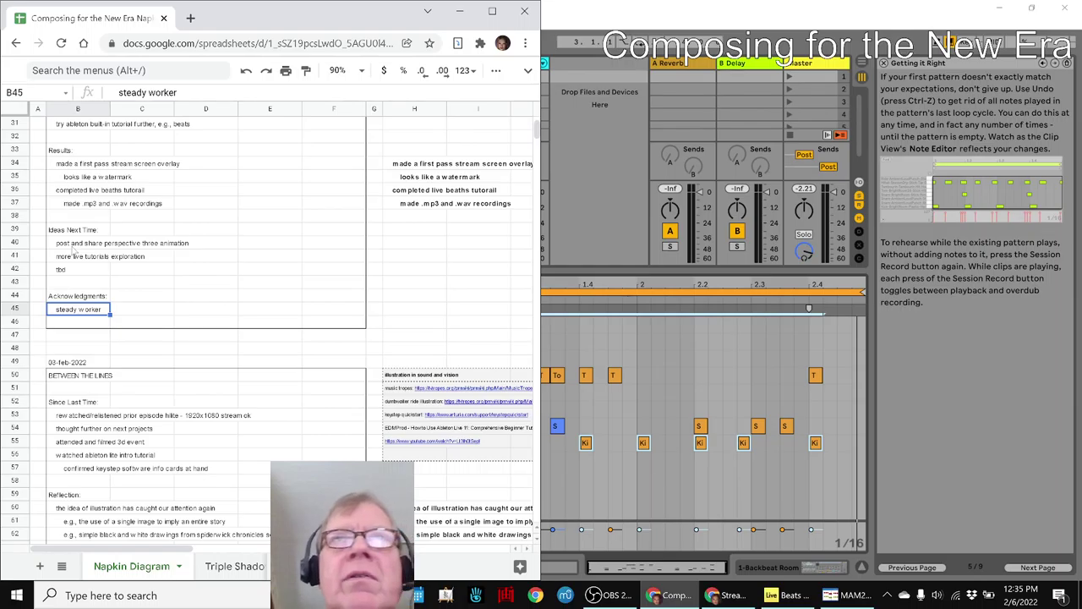
Switch to the Beats Tutorial set in Ableton Live and bring up the OBS window with the recording and streaming controls.
left_click(582, 16)
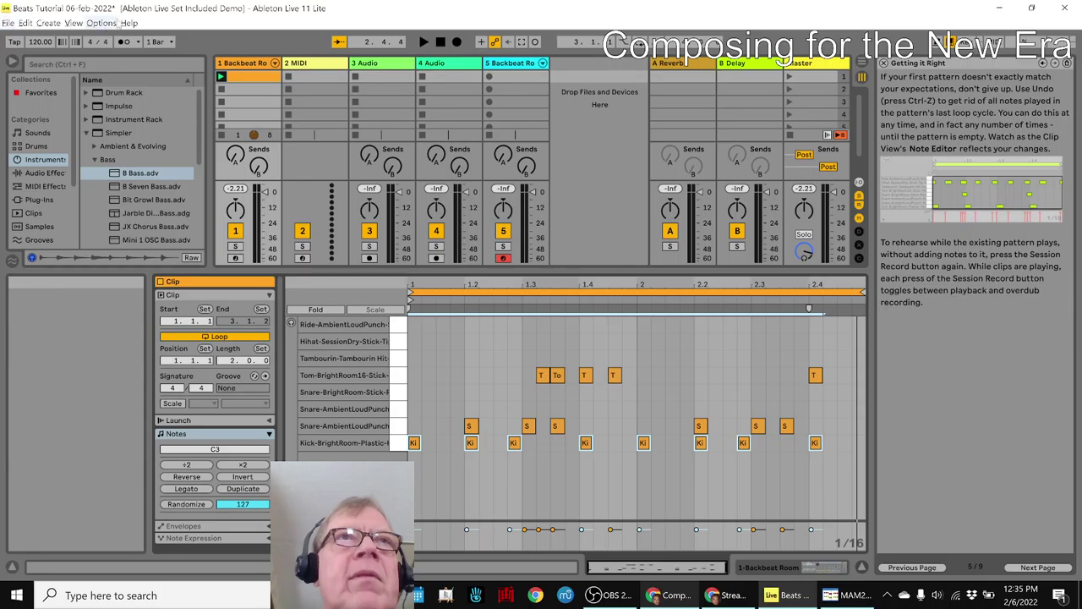
left_click(127, 23)
left_click(127, 24)
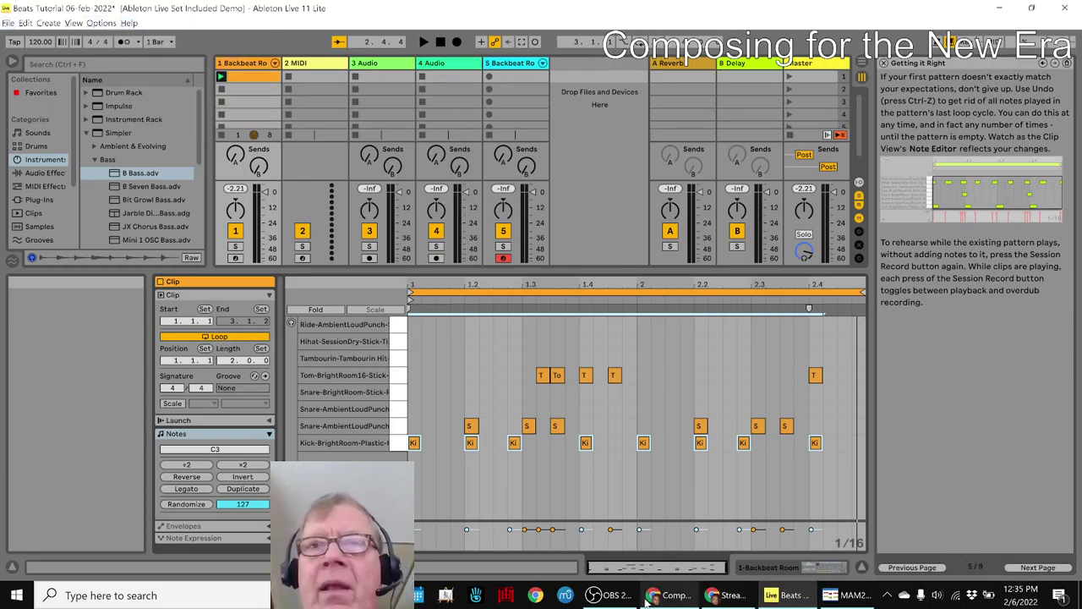
left_click(612, 597)
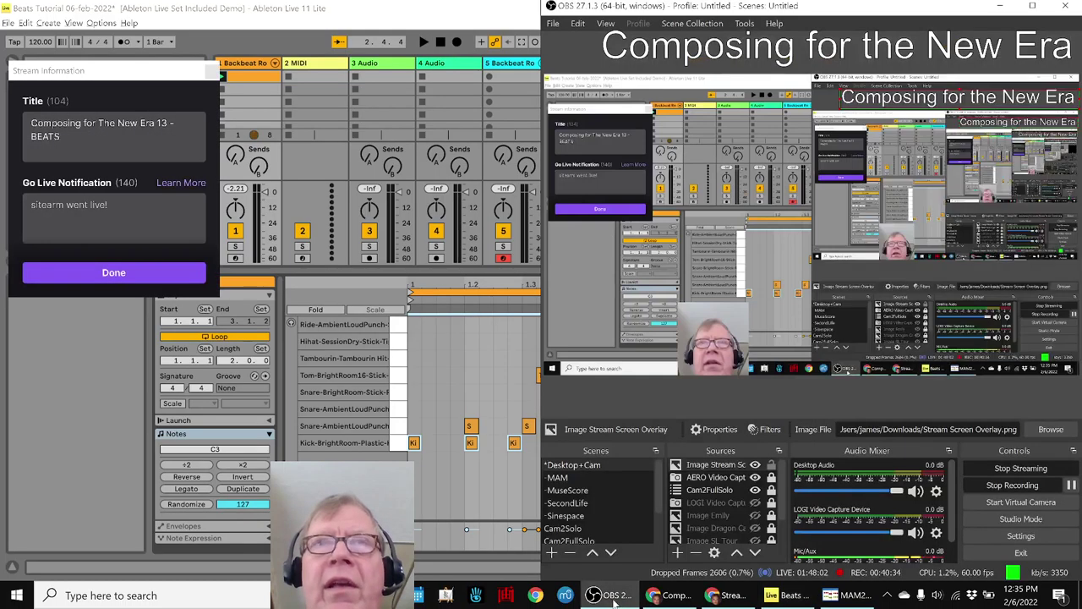